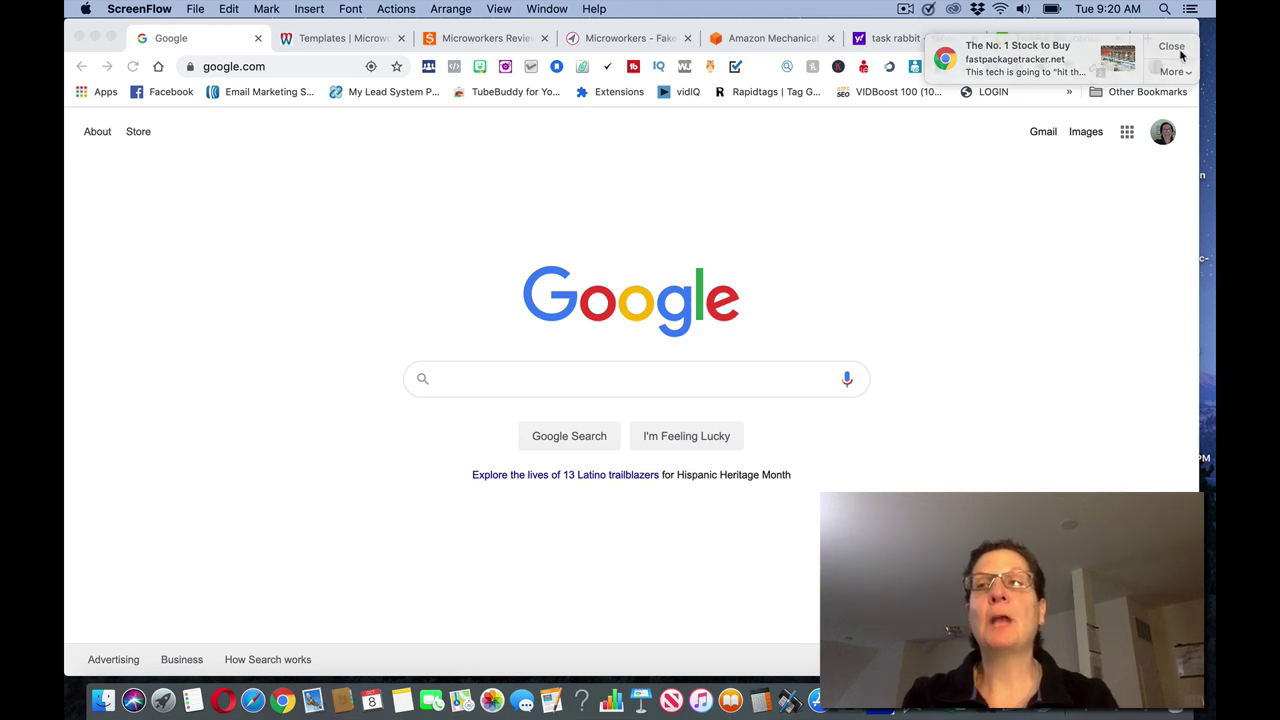
Dismiss the desktop notification and view the job templates on the Microworkers site
{"action": "left_click", "coordinate": [1172, 46]}
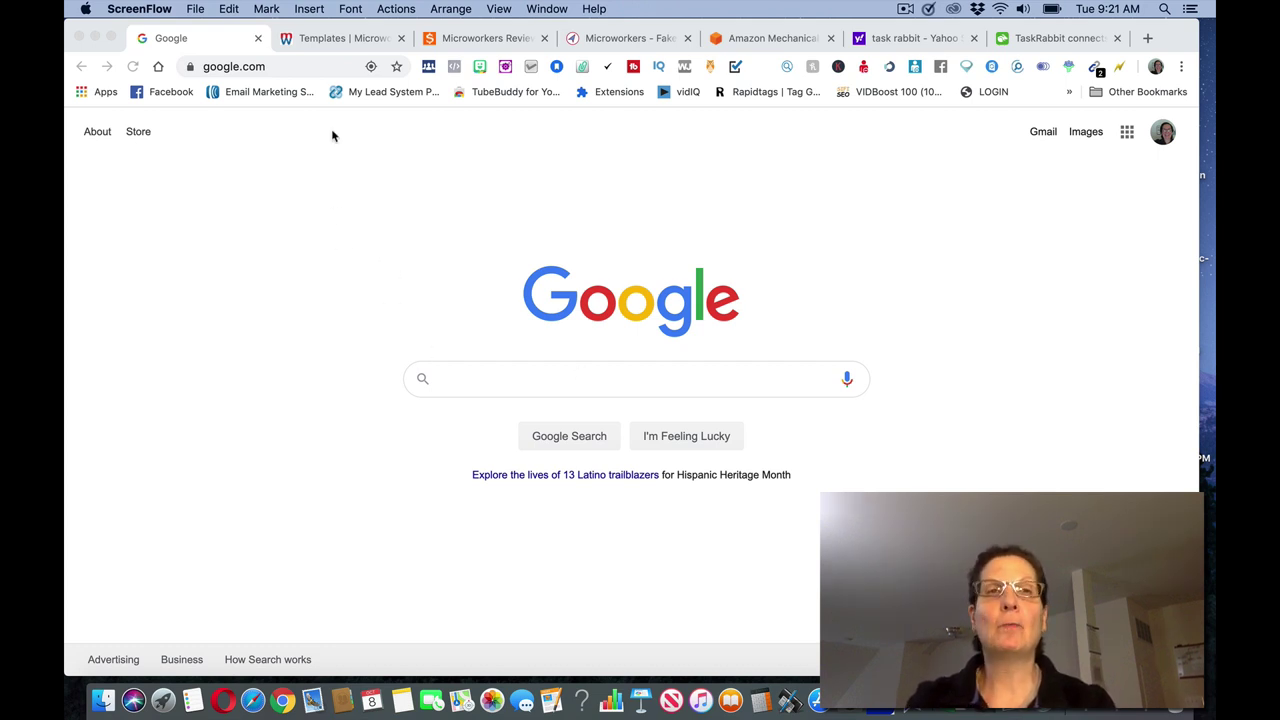
{"action": "left_click", "coordinate": [336, 39]}
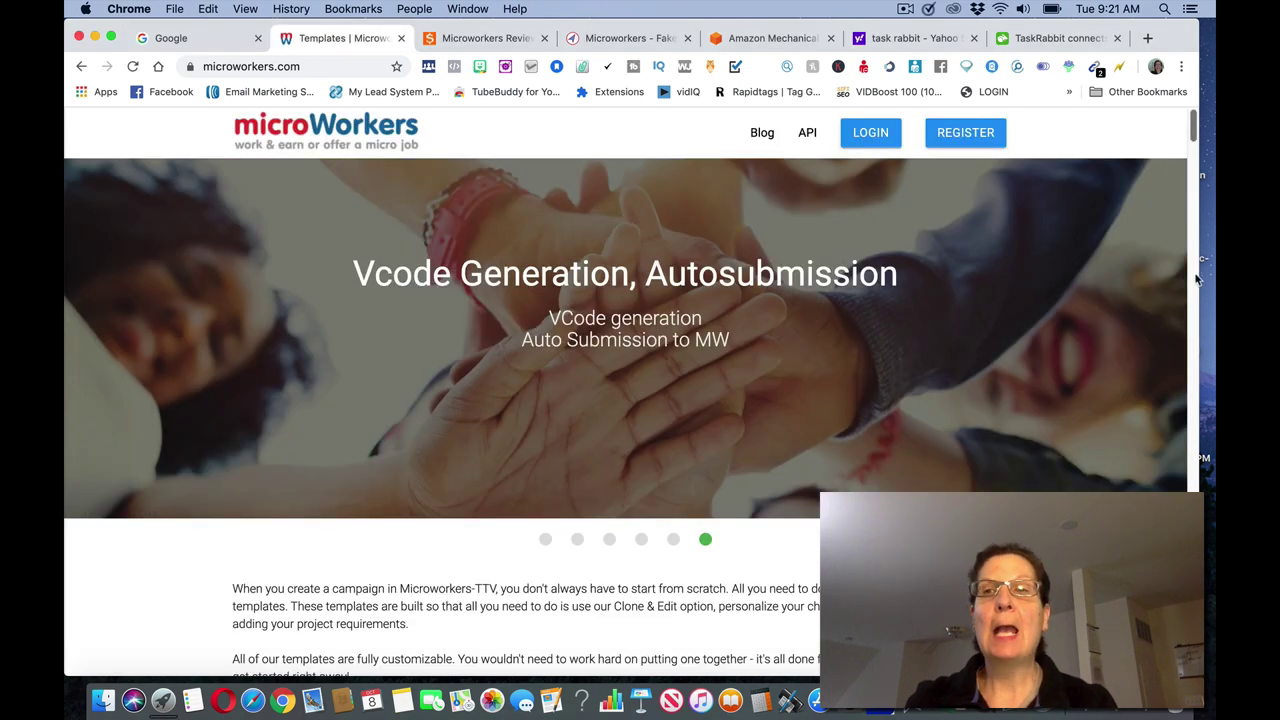
{"action": "scroll", "coordinate": [1193, 148], "scroll_direction": "down", "scroll_amount": 3}
{"action": "scroll", "coordinate": [1193, 148], "scroll_direction": "down", "scroll_amount": 8}
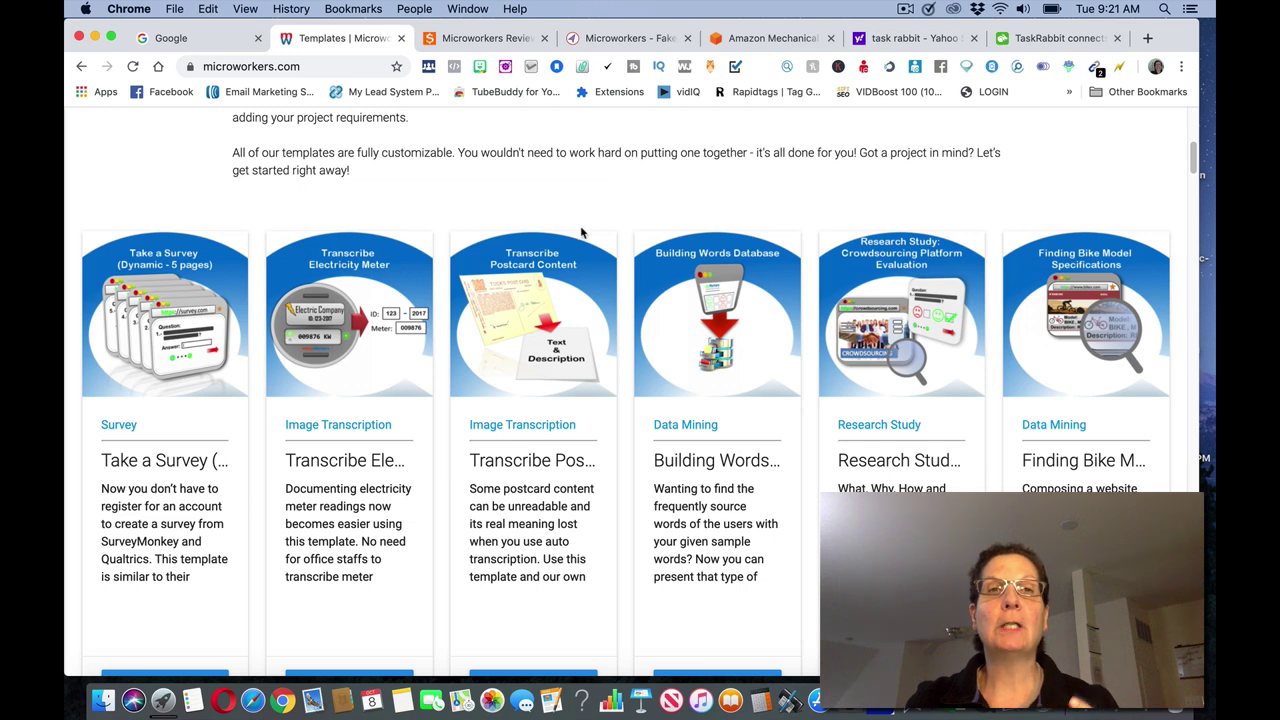
View the payment proof on the two open Microworkers review pages and return to the Microworkers templates page
{"action": "left_click", "coordinate": [478, 38]}
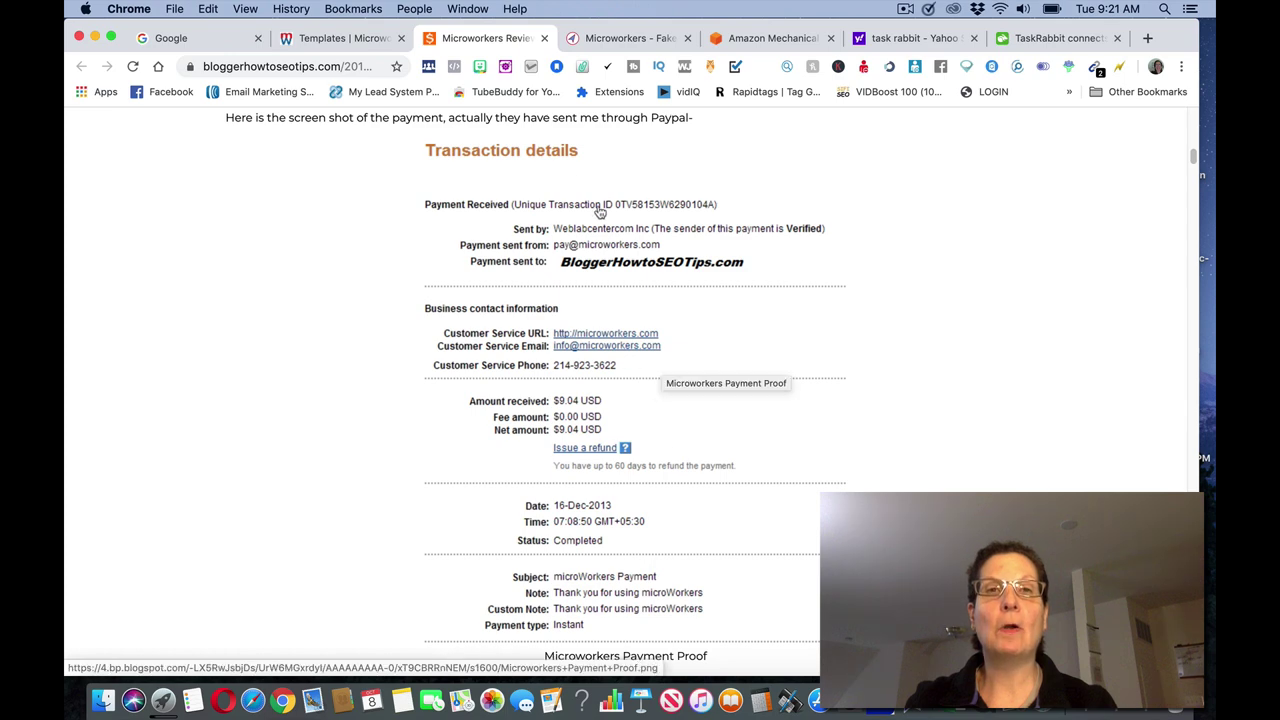
{"action": "left_click", "coordinate": [605, 38]}
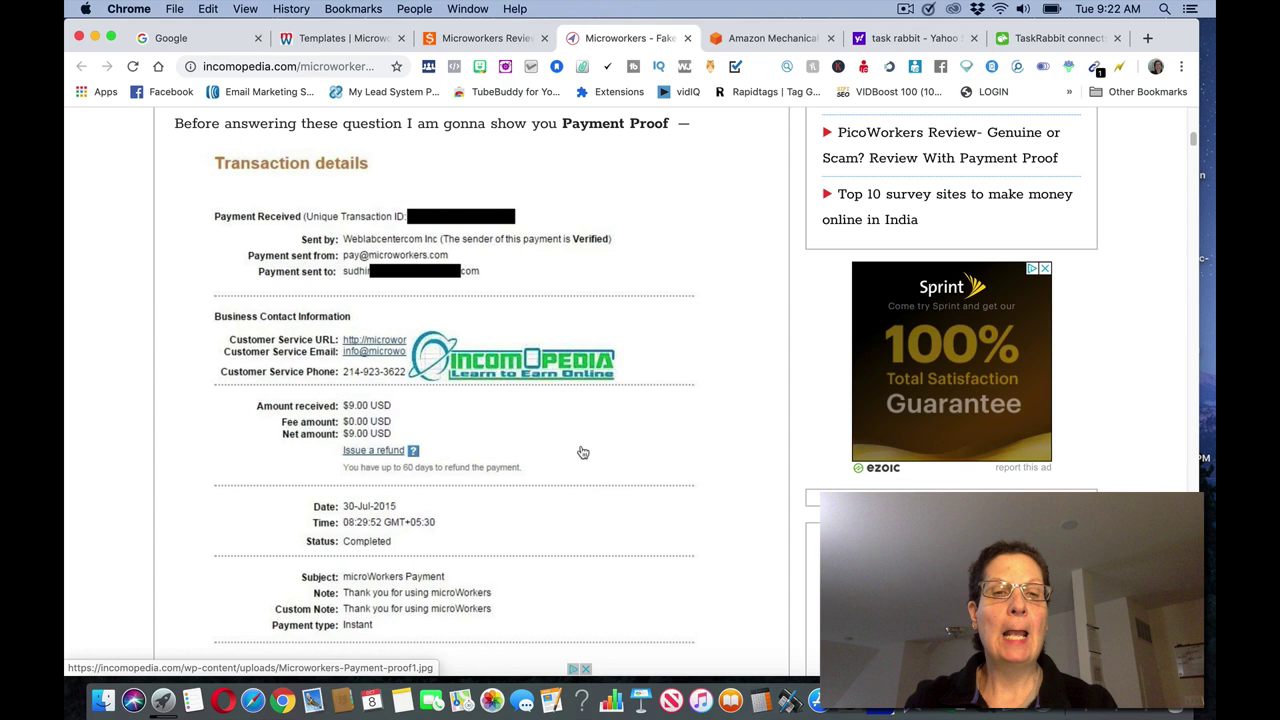
{"action": "left_click", "coordinate": [341, 46]}
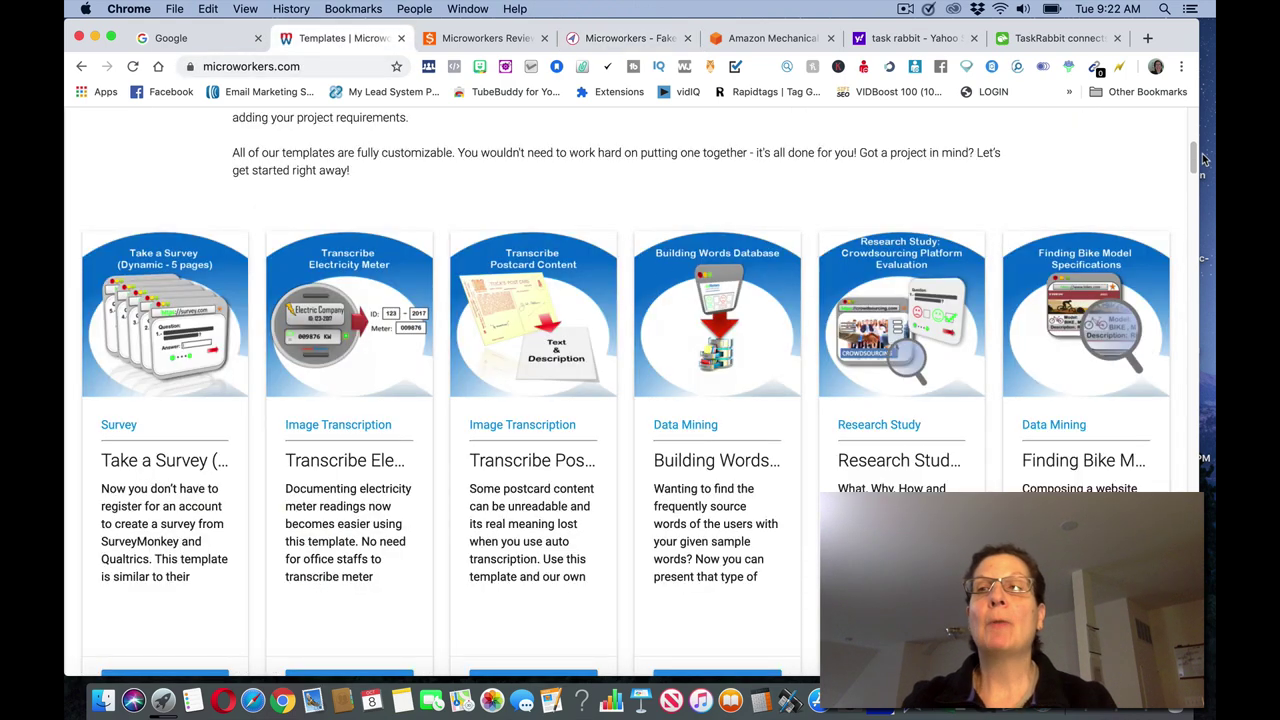
Browse the Microworkers job templates down to the last entries and return to the start of the page
{"action": "left_click_drag", "start_coordinate": [1194, 156], "coordinate": [1193, 170]}
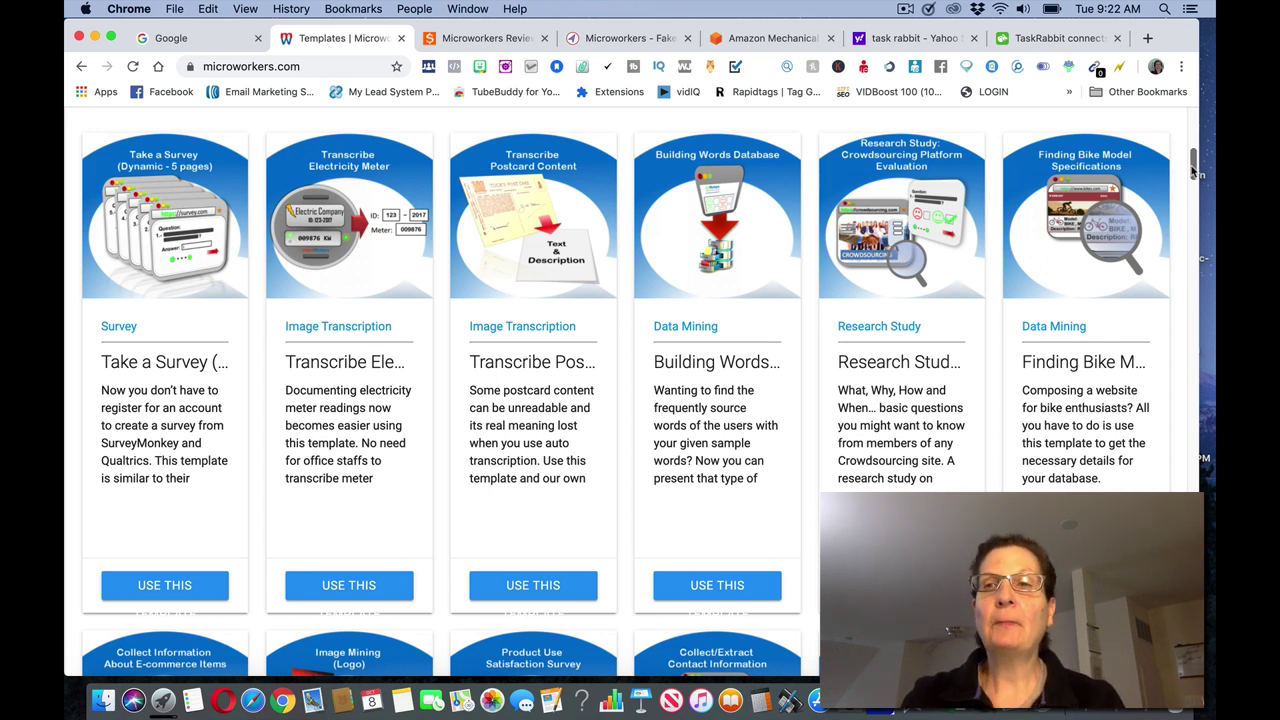
{"action": "mouse_move", "coordinate": [1192, 170]}
{"action": "left_mouse_down"}
{"action": "mouse_move", "coordinate": [1193, 209]}
{"action": "mouse_move", "coordinate": [1191, 168]}
{"action": "left_mouse_up"}
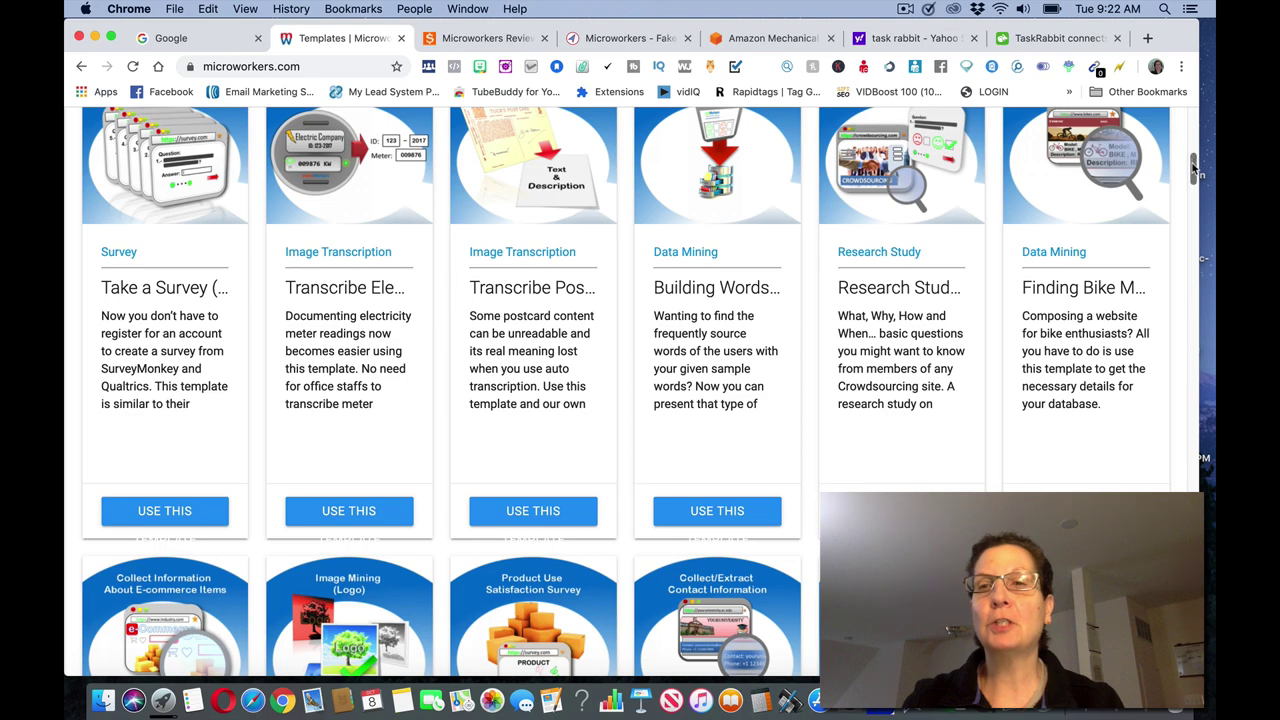
{"action": "left_click_drag", "start_coordinate": [1193, 170], "coordinate": [1186, 485]}
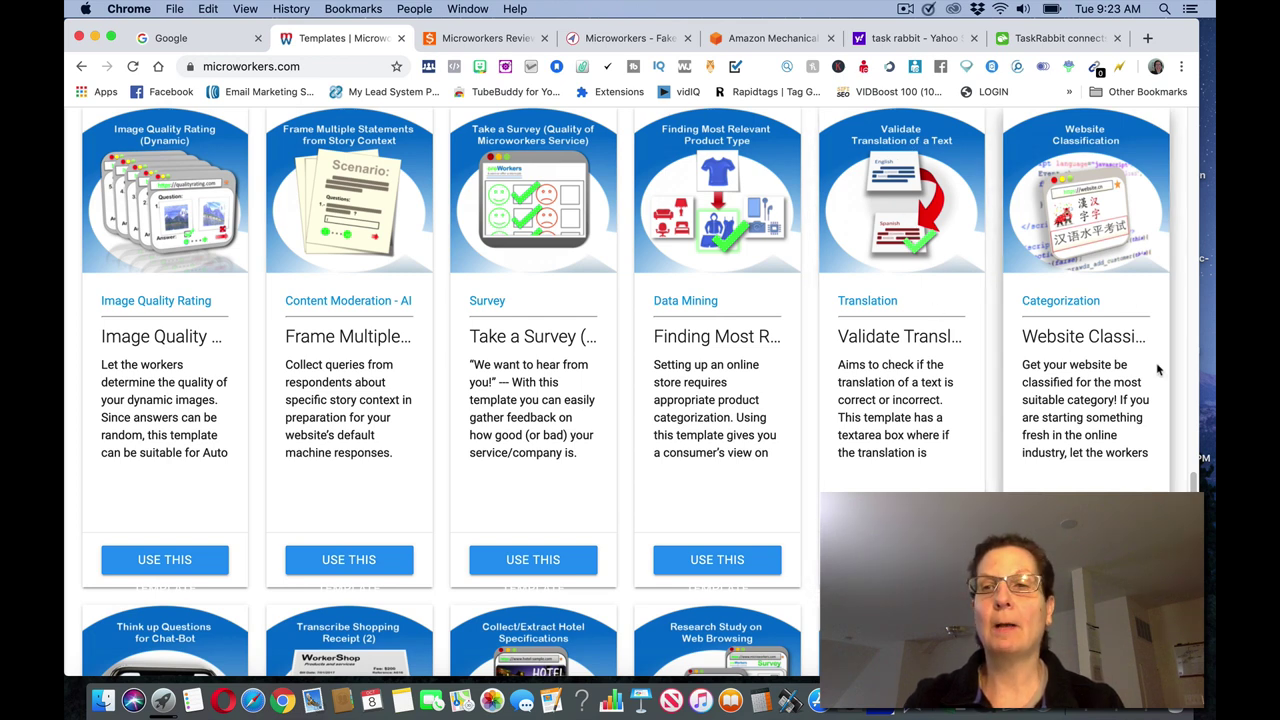
{"action": "scroll", "coordinate": [1186, 485], "scroll_direction": "down", "scroll_amount": 5}
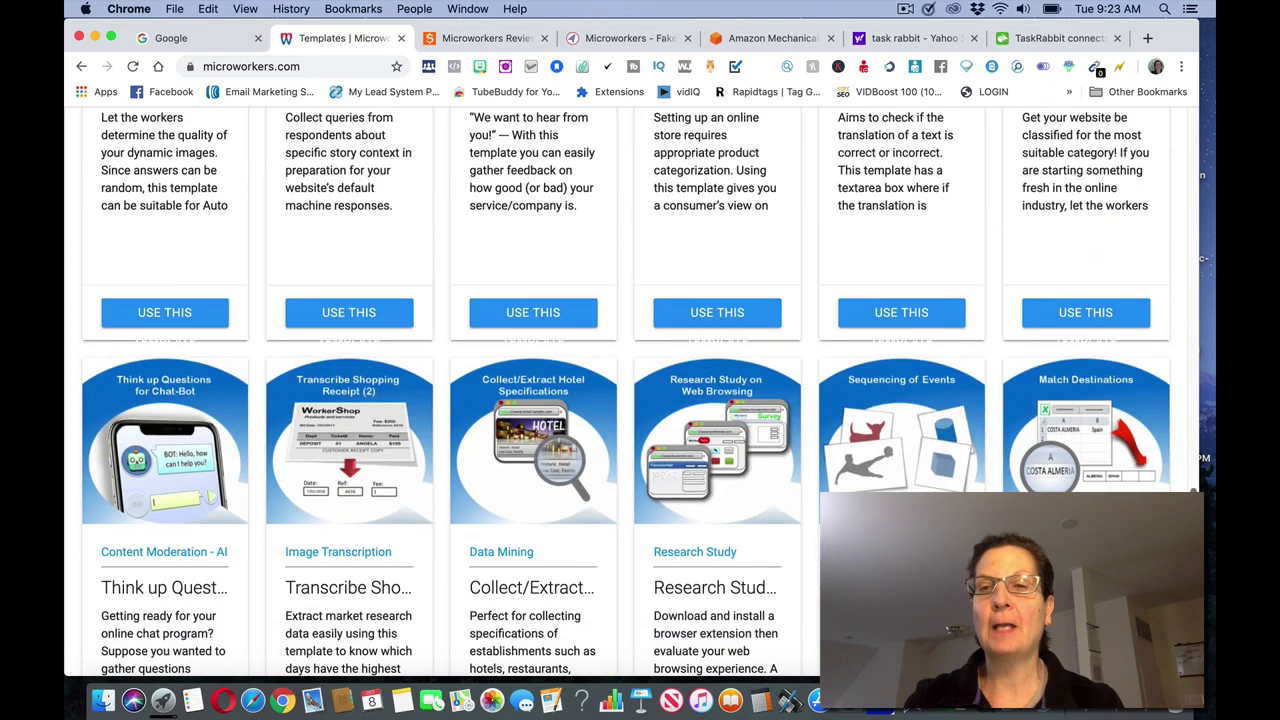
{"action": "scroll", "coordinate": [1186, 485], "scroll_direction": "down", "scroll_amount": 14}
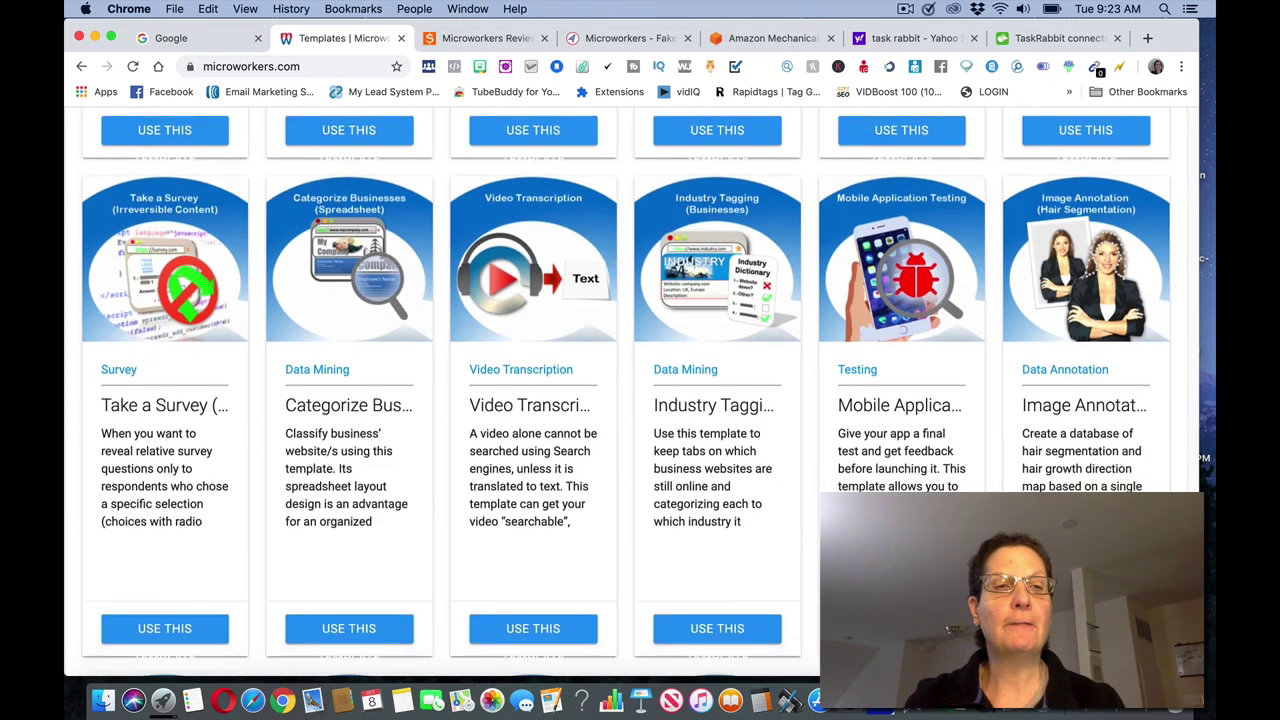
{"action": "scroll", "coordinate": [1186, 485], "scroll_direction": "down", "scroll_amount": 13}
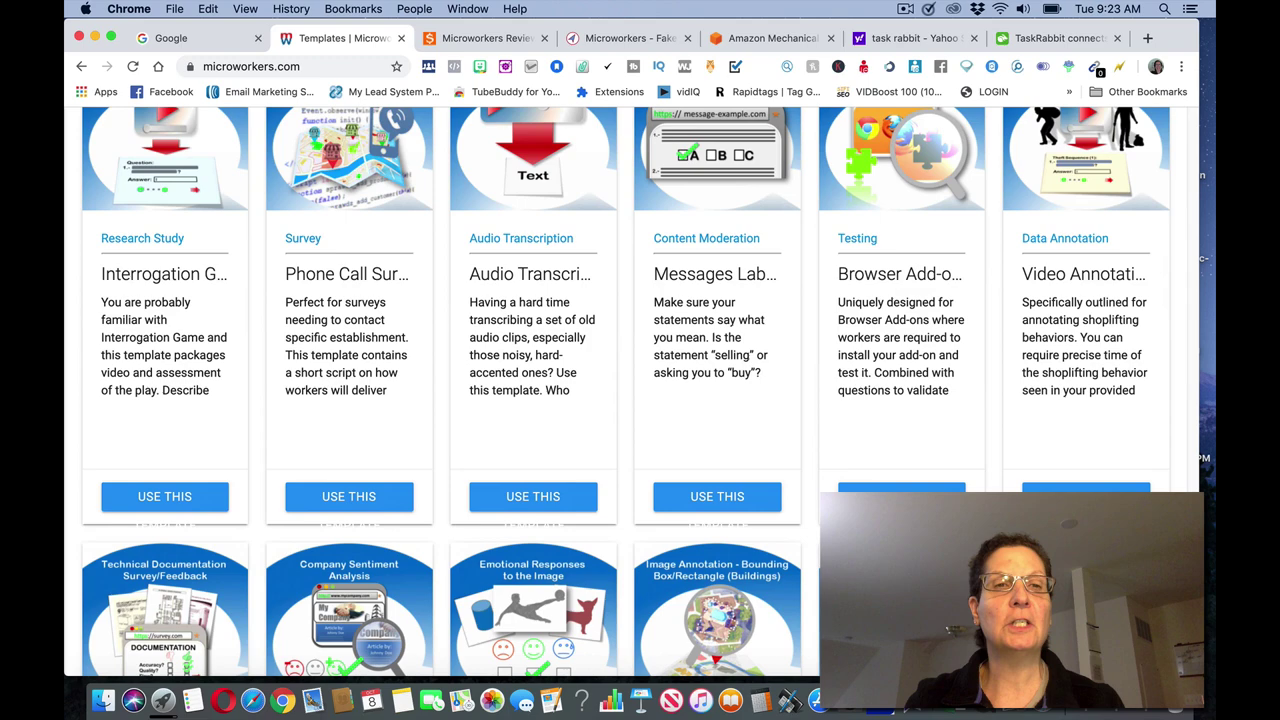
{"action": "scroll", "coordinate": [1186, 485], "scroll_direction": "down", "scroll_amount": 4}
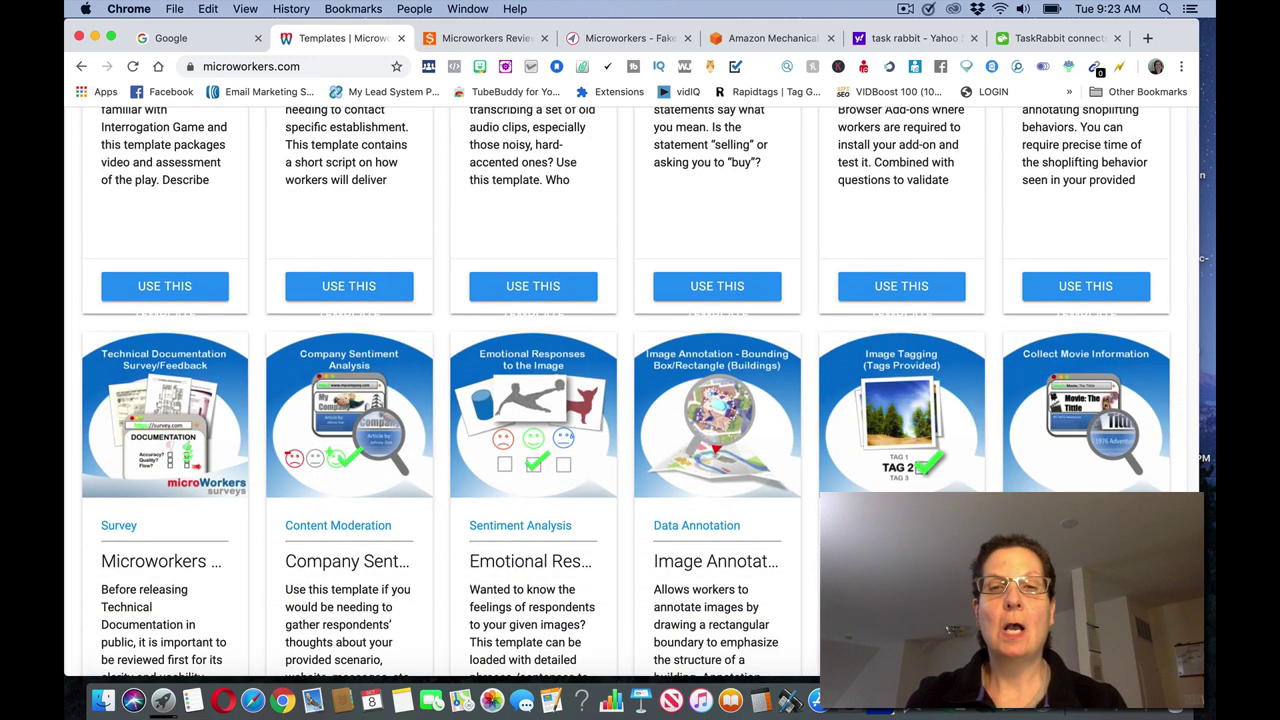
{"action": "scroll", "coordinate": [1186, 485], "scroll_direction": "down", "scroll_amount": 10}
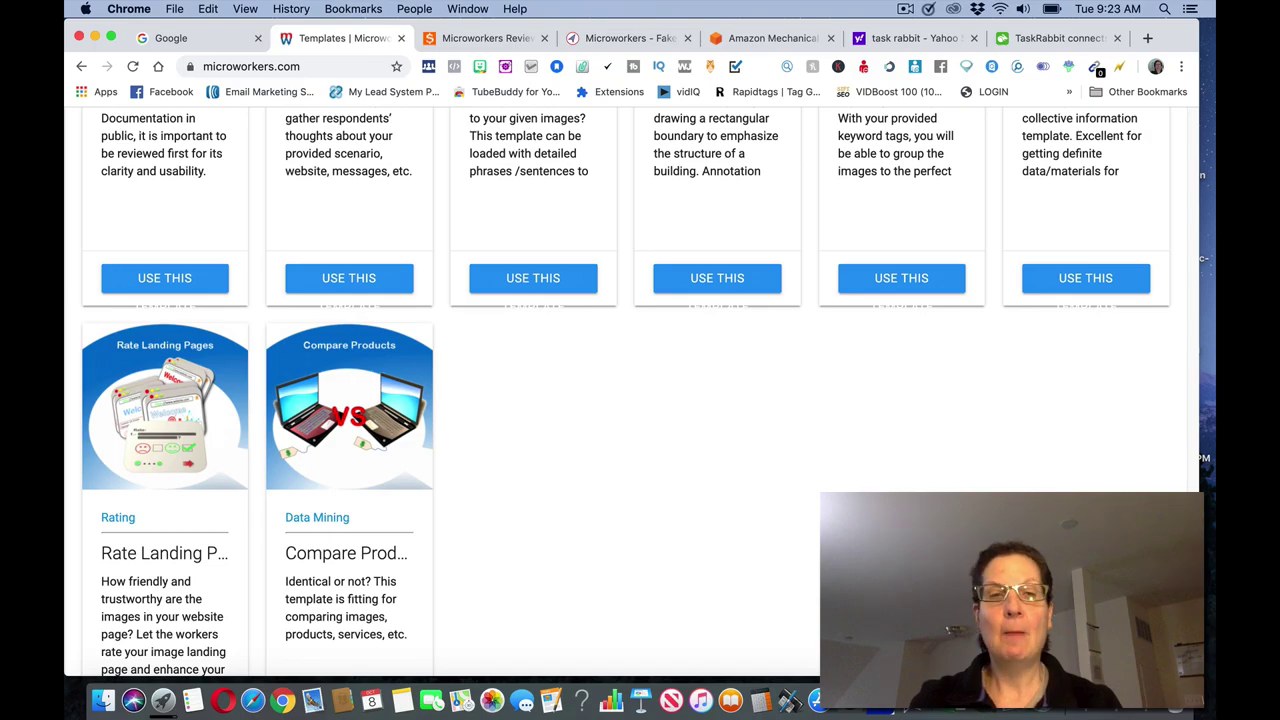
{"action": "scroll", "coordinate": [626, 391], "scroll_direction": "down", "scroll_amount": 2}
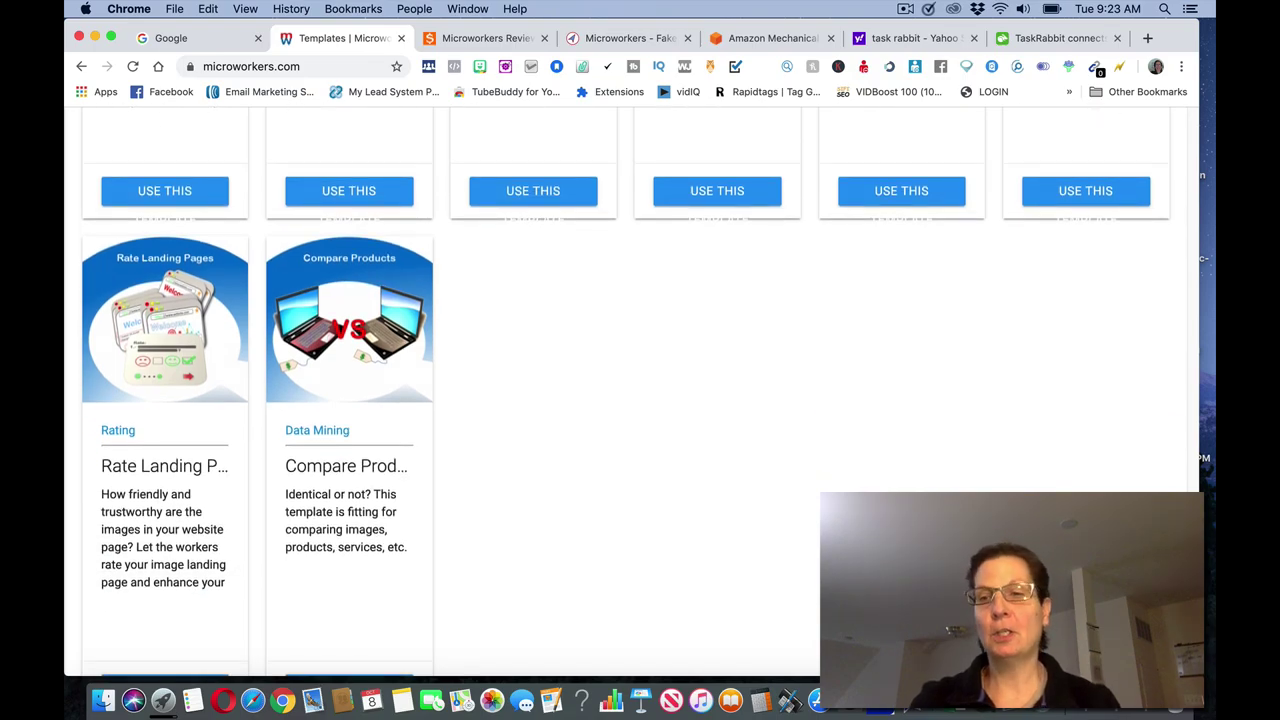
{"action": "scroll", "coordinate": [1213, 133], "scroll_direction": "up", "scroll_amount": 20}
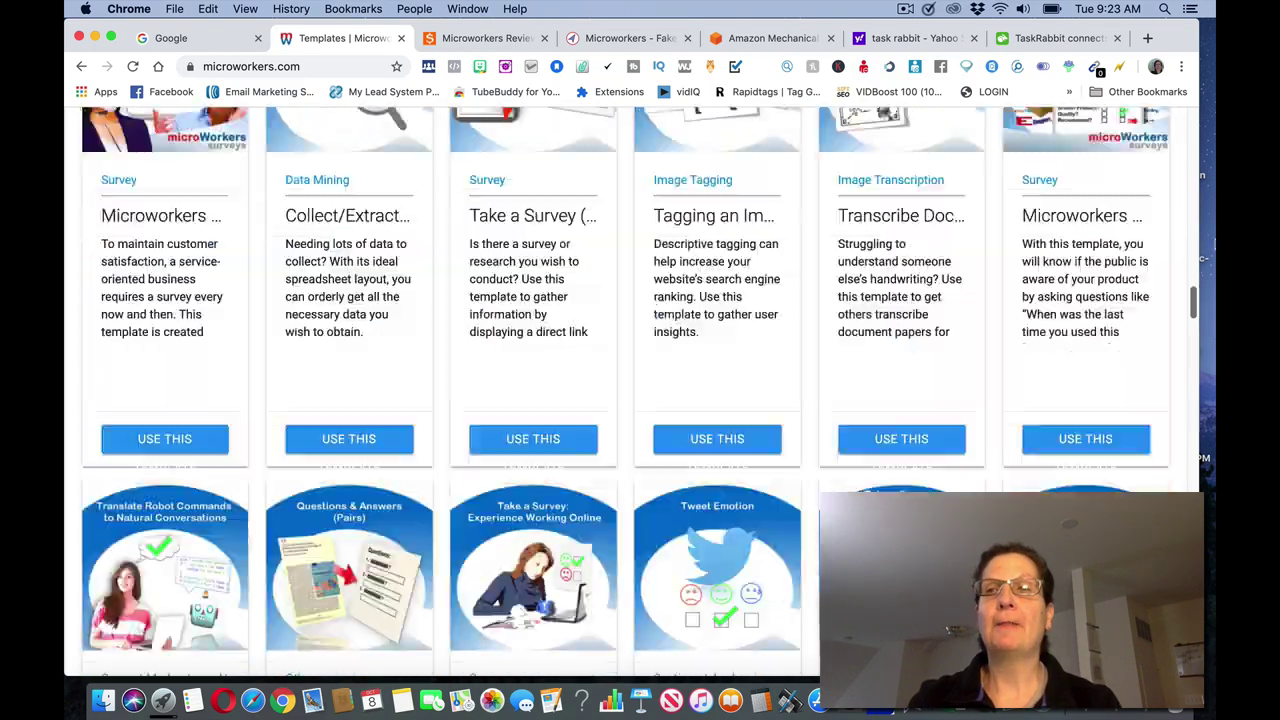
{"action": "scroll", "coordinate": [1213, 133], "scroll_direction": "up", "scroll_amount": 3}
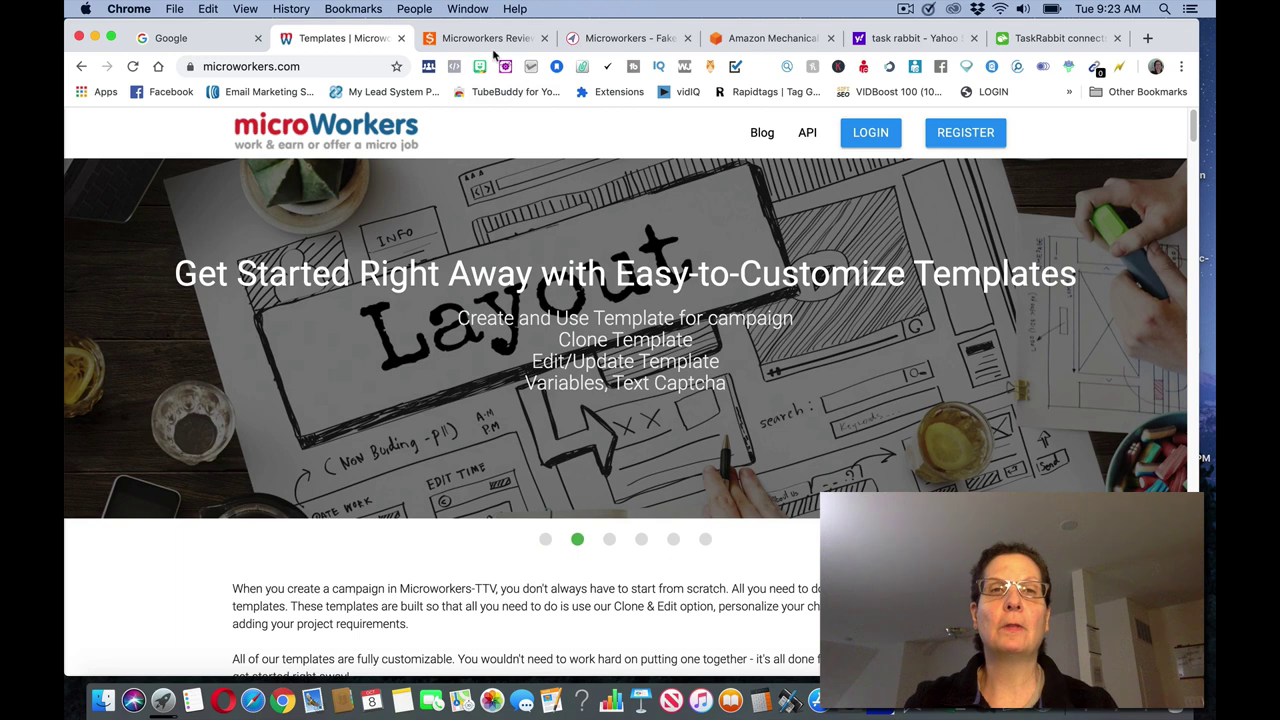
Recheck the payment details on both Microworkers review pages and go back to the Microworkers home banner
{"action": "left_click", "coordinate": [480, 38]}
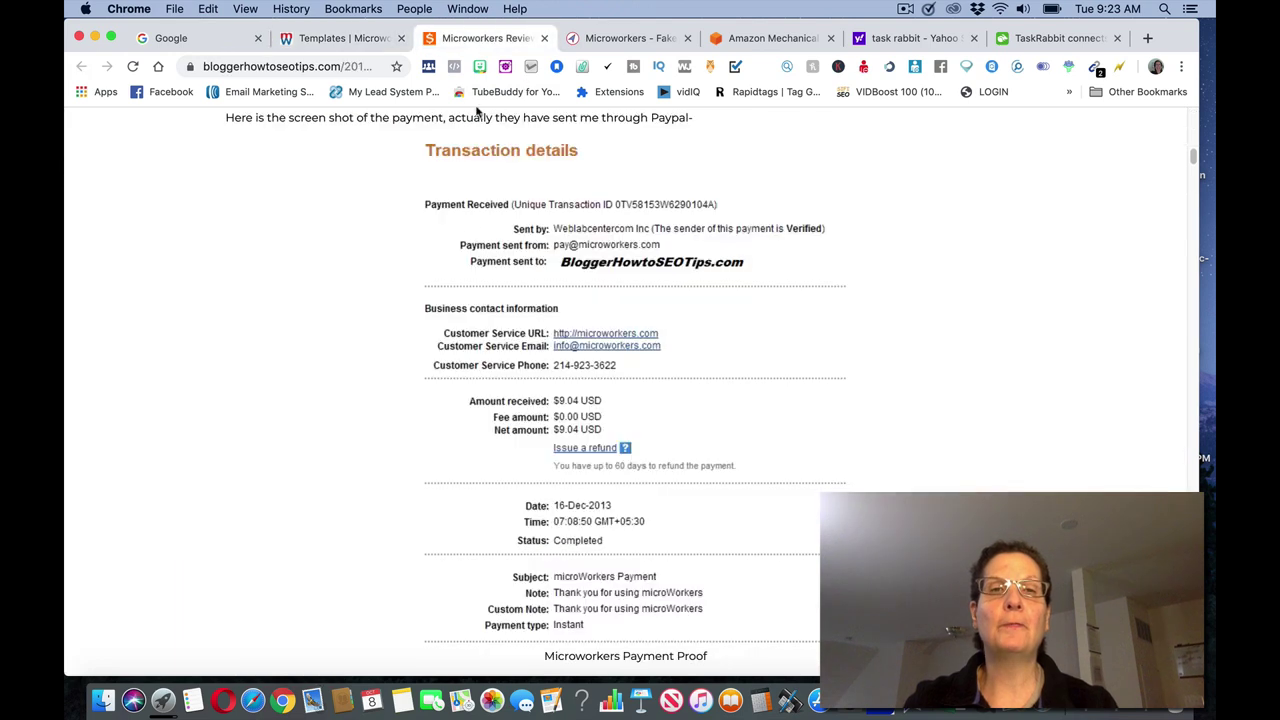
{"action": "left_click", "coordinate": [599, 46]}
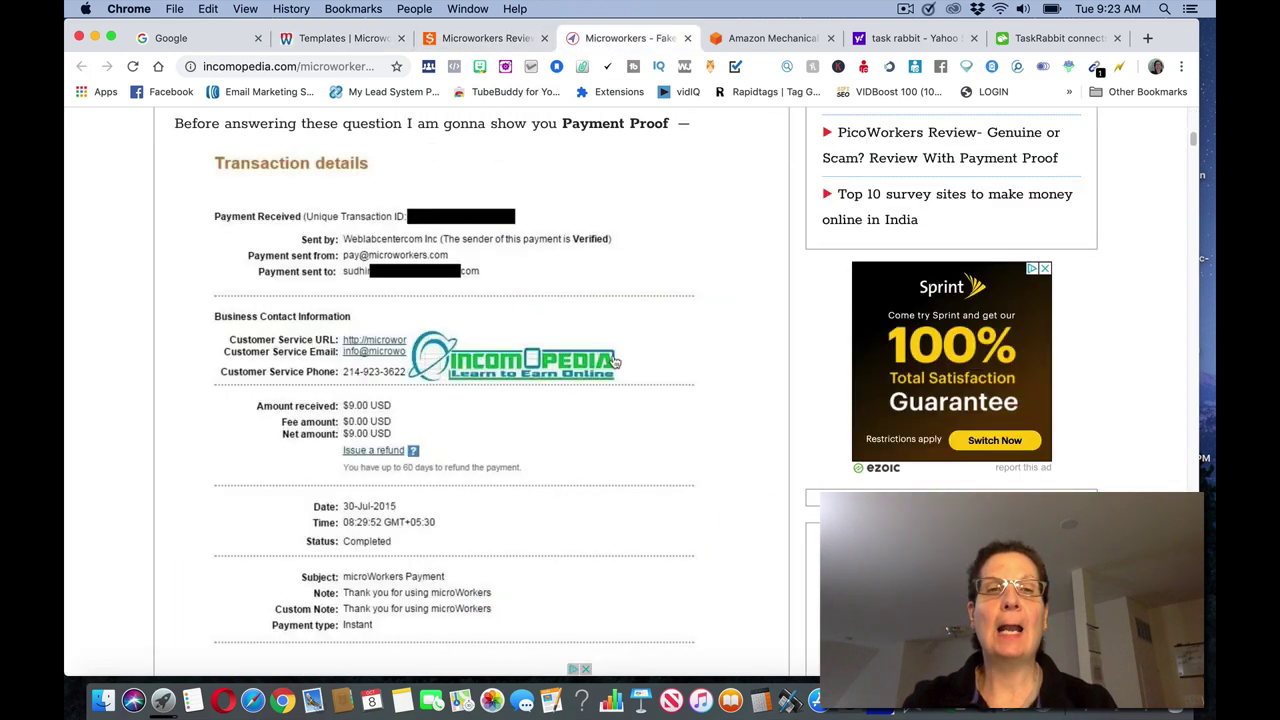
{"action": "left_click", "coordinate": [329, 42]}
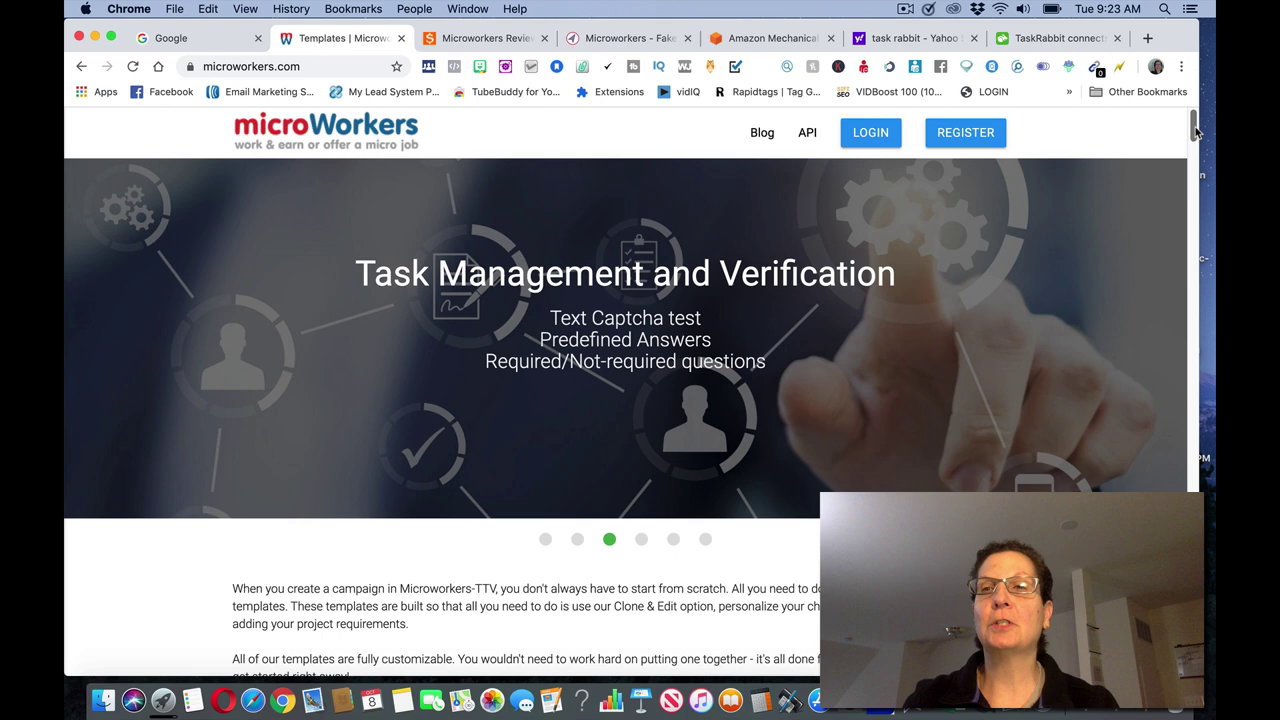
{"action": "mouse_move", "coordinate": [1195, 133]}
{"action": "left_mouse_down"}
{"action": "mouse_move", "coordinate": [1195, 150]}
{"action": "mouse_move", "coordinate": [1194, 125]}
{"action": "left_mouse_up"}
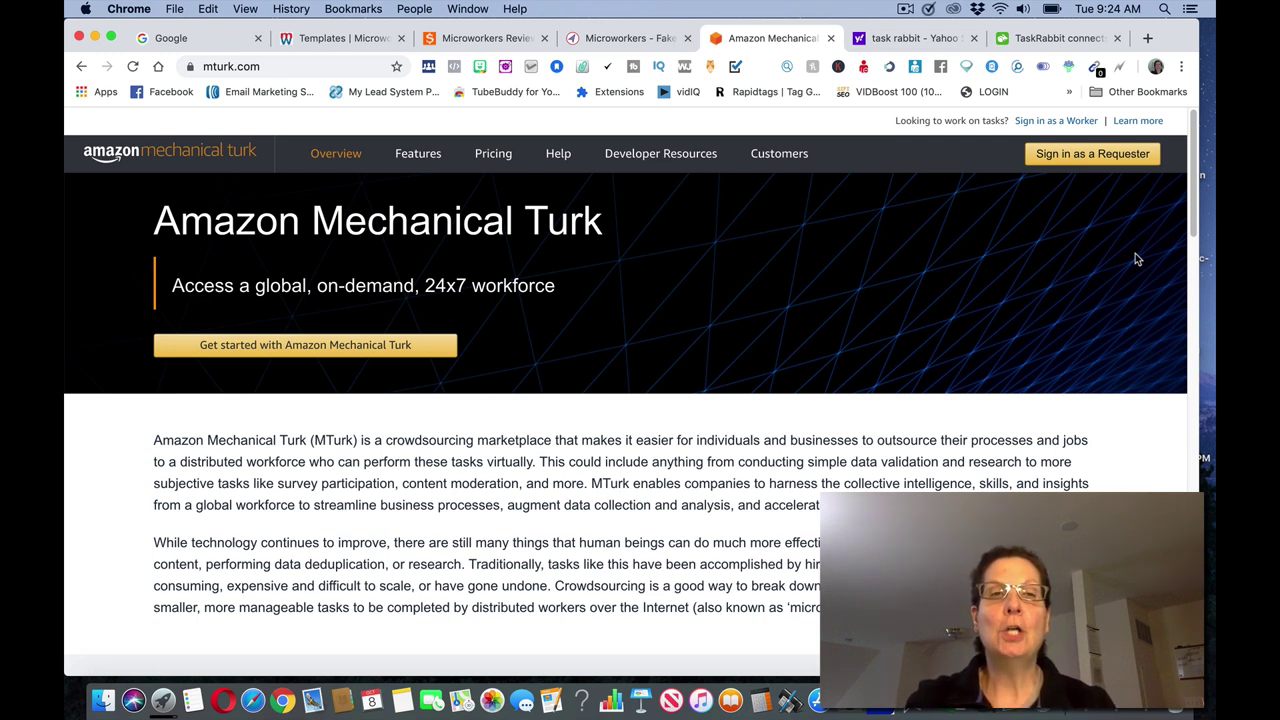
Sign in to Amazon Mechanical Turk as a Worker with the prefilled account credentials
{"action": "left_click", "coordinate": [1031, 124]}
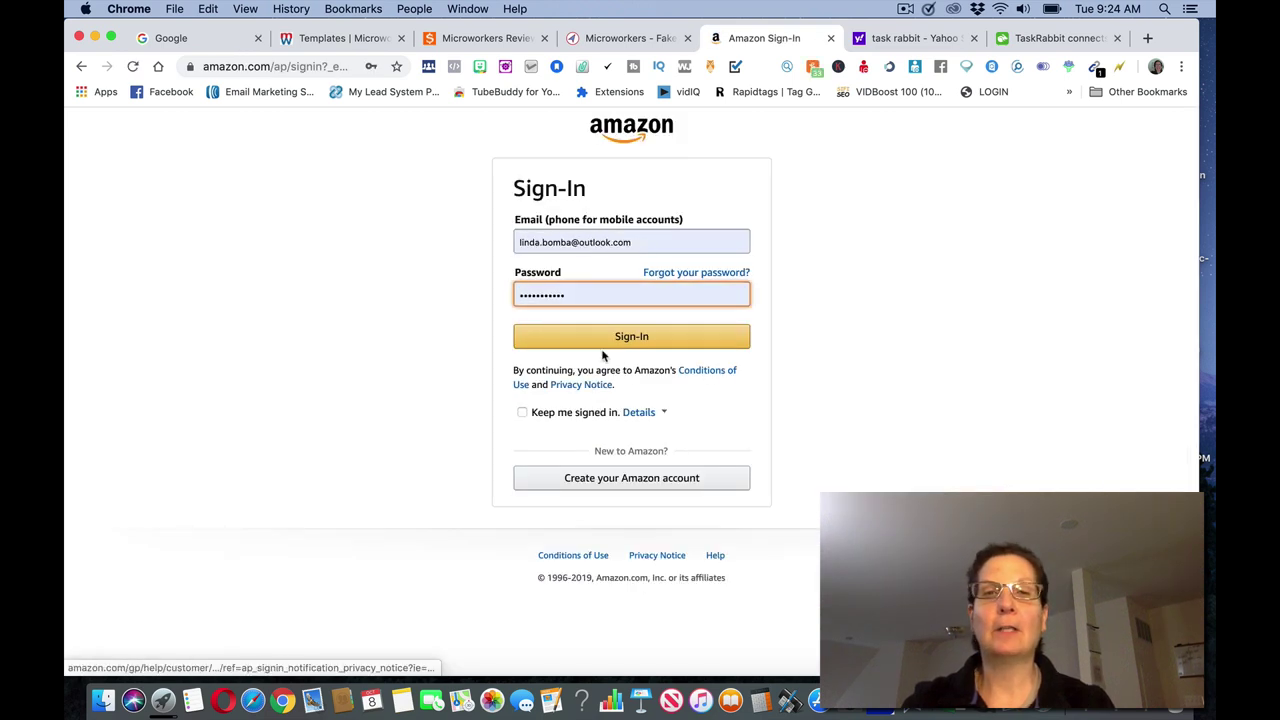
{"action": "left_click", "coordinate": [607, 340]}
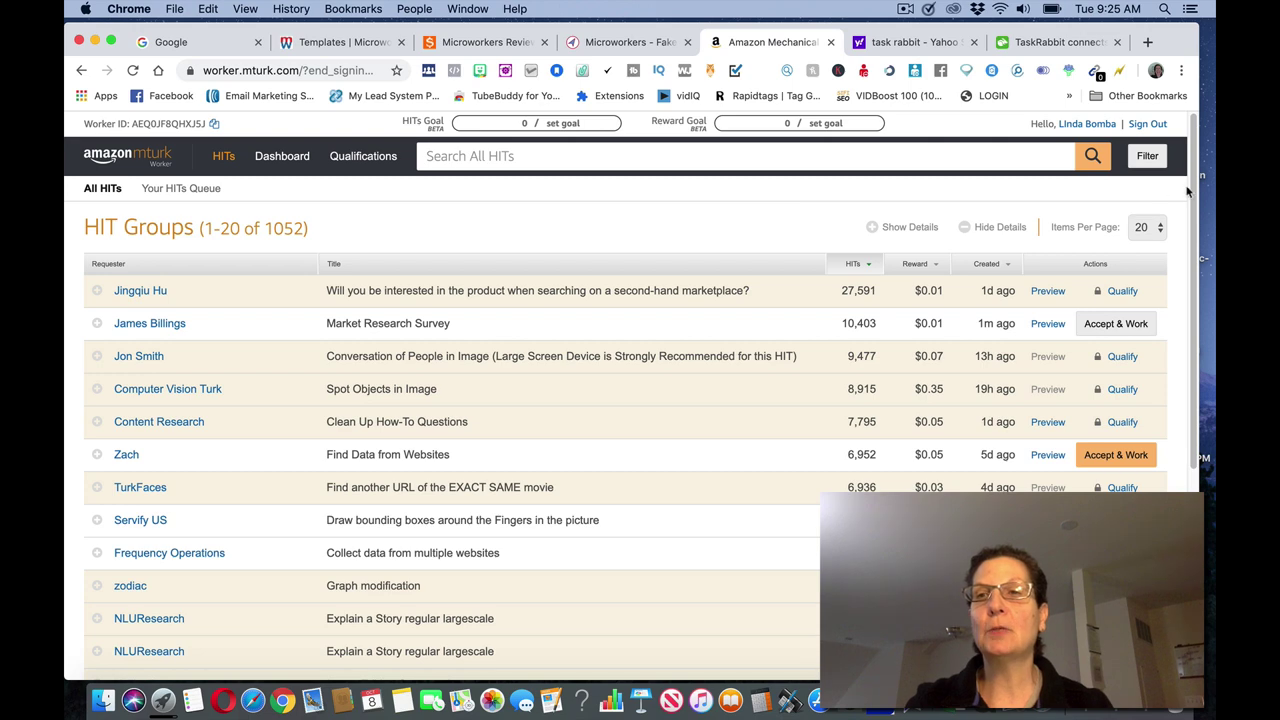
Accept the Market Research Survey HIT, look over its survey page, and return to the HIT list
{"action": "left_click_drag", "start_coordinate": [1190, 193], "coordinate": [1190, 242]}
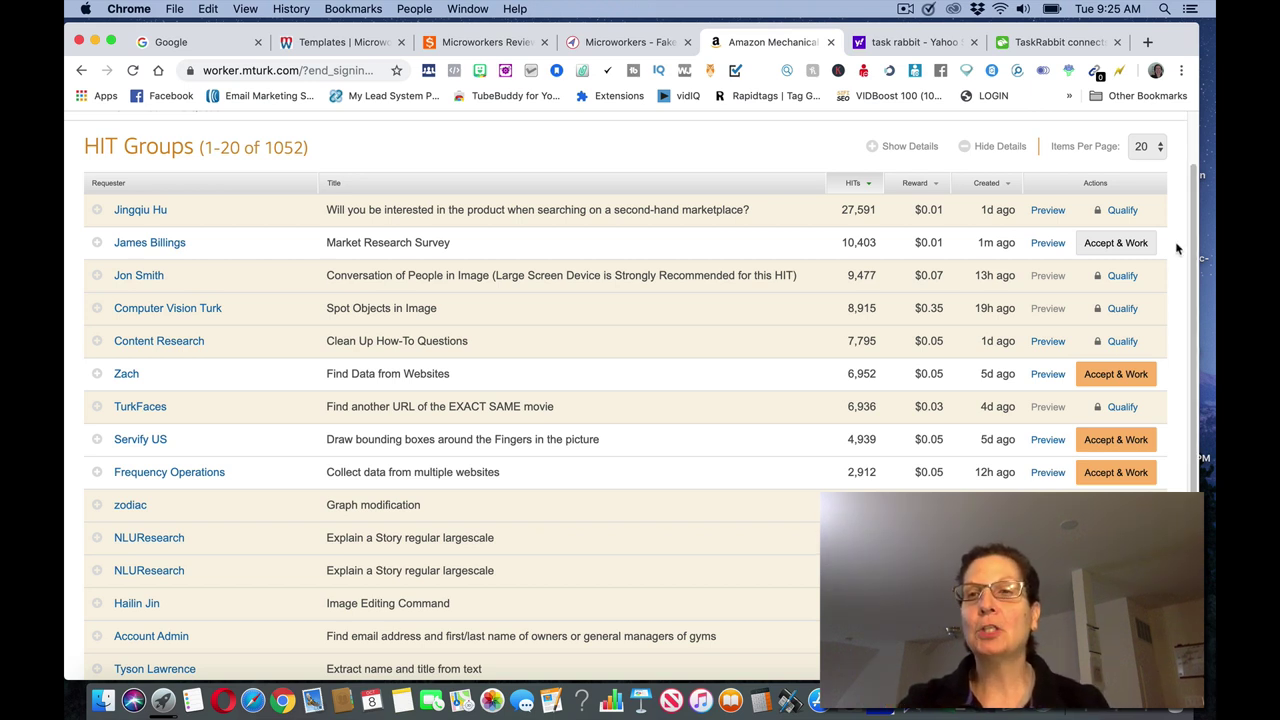
{"action": "left_click", "coordinate": [1112, 244]}
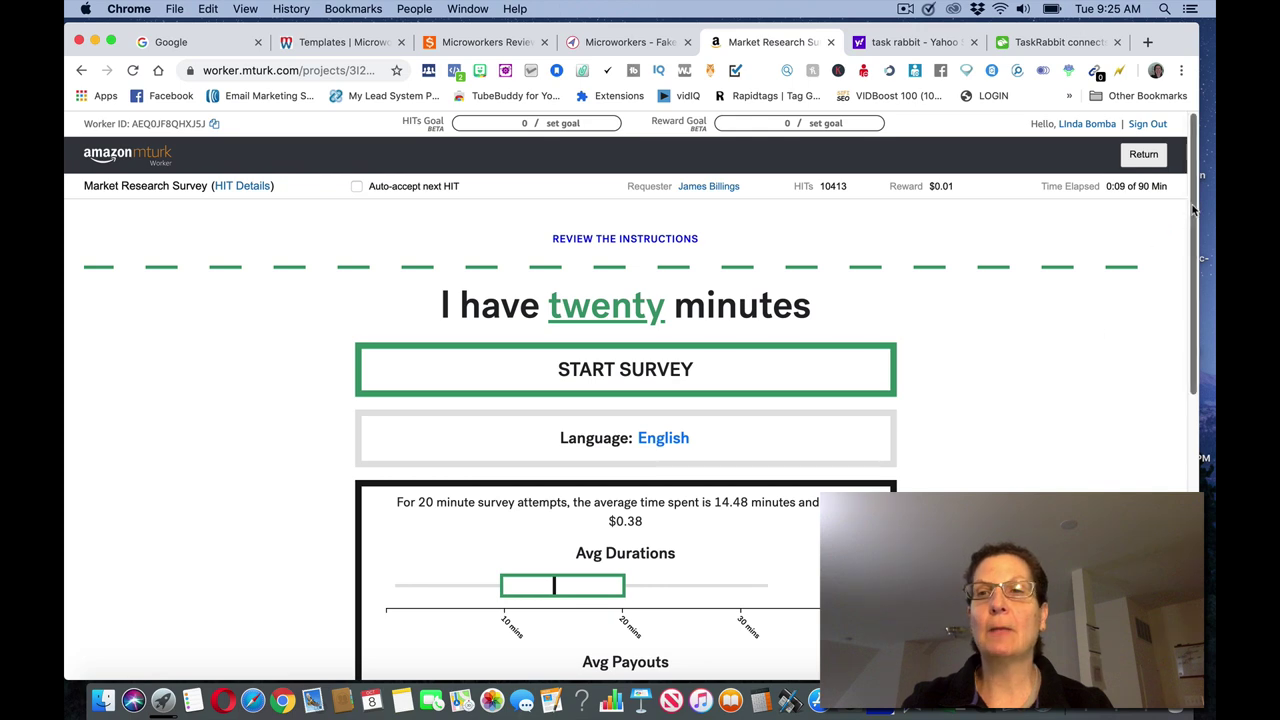
{"action": "scroll", "coordinate": [1192, 210], "scroll_direction": "down", "scroll_amount": 1}
{"action": "mouse_move", "coordinate": [1192, 210]}
{"action": "left_mouse_down"}
{"action": "mouse_move", "coordinate": [1190, 415]}
{"action": "mouse_move", "coordinate": [1193, 193]}
{"action": "left_mouse_up"}
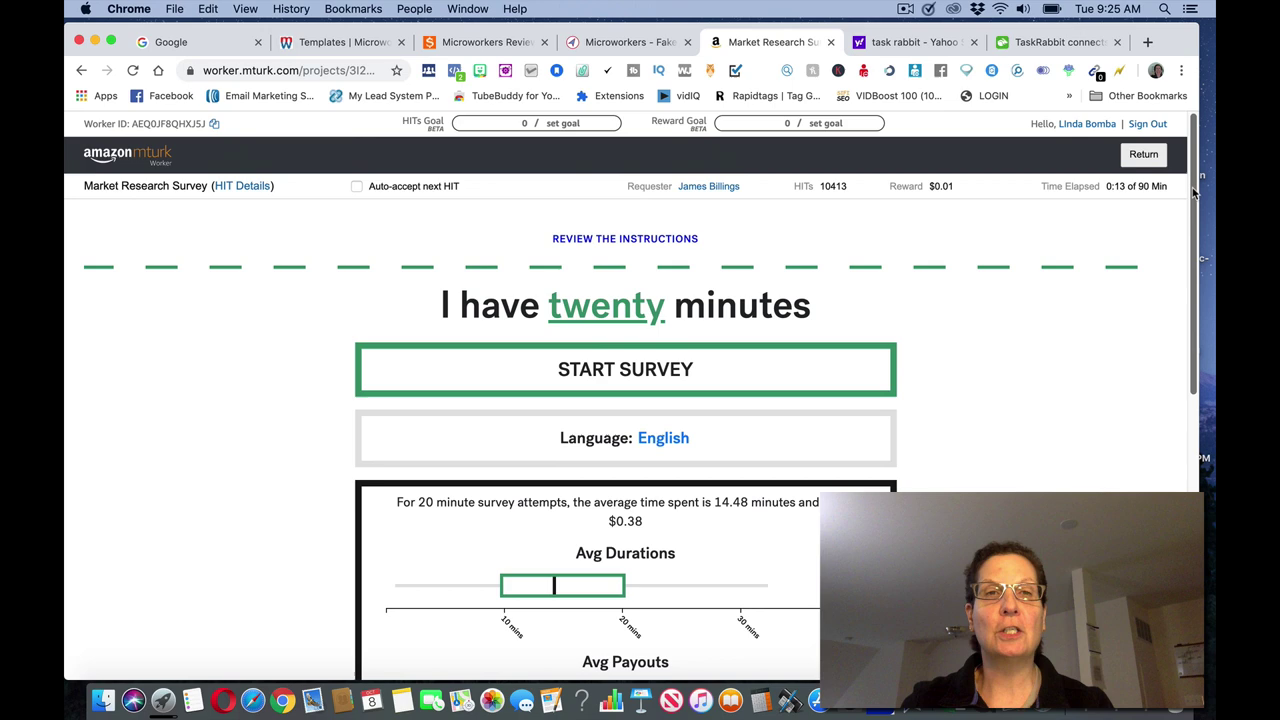
{"action": "left_click", "coordinate": [83, 72]}
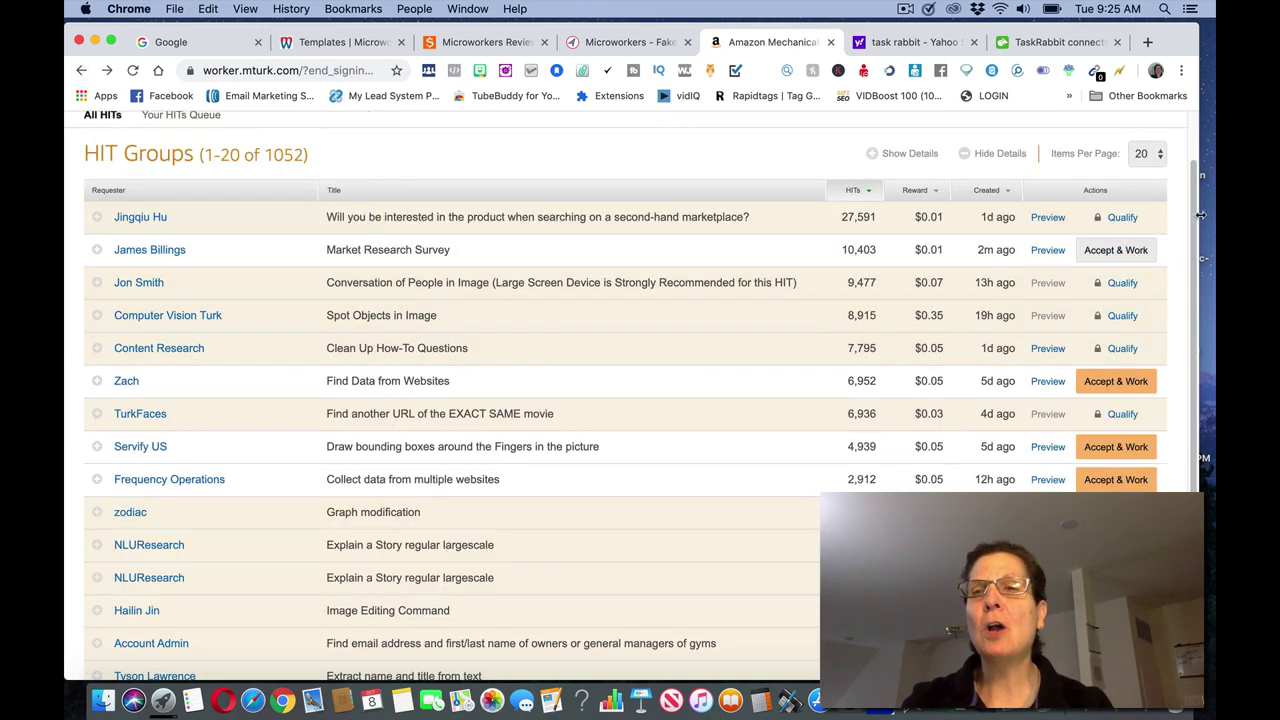
Look through the first page of HIT groups, examining task titles, rewards and qualification requirements
{"action": "left_click_drag", "start_coordinate": [1192, 226], "coordinate": [1189, 281]}
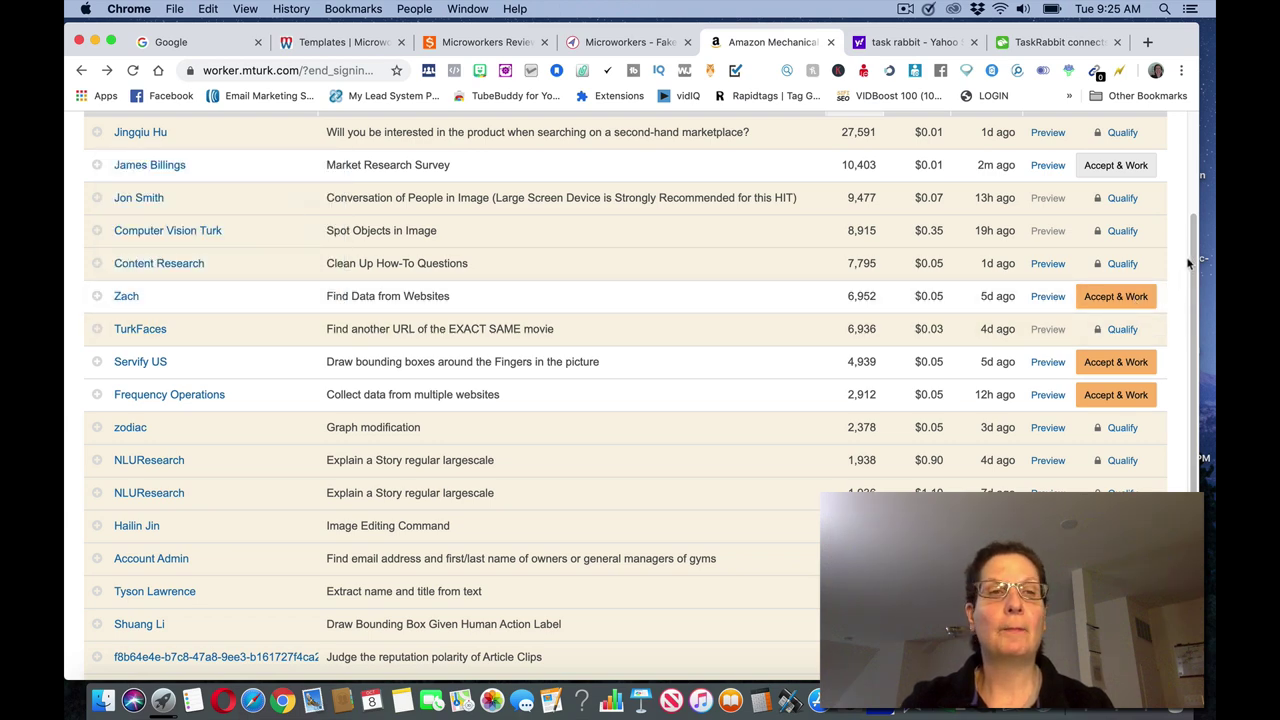
{"action": "left_click_drag", "start_coordinate": [1188, 263], "coordinate": [1185, 400]}
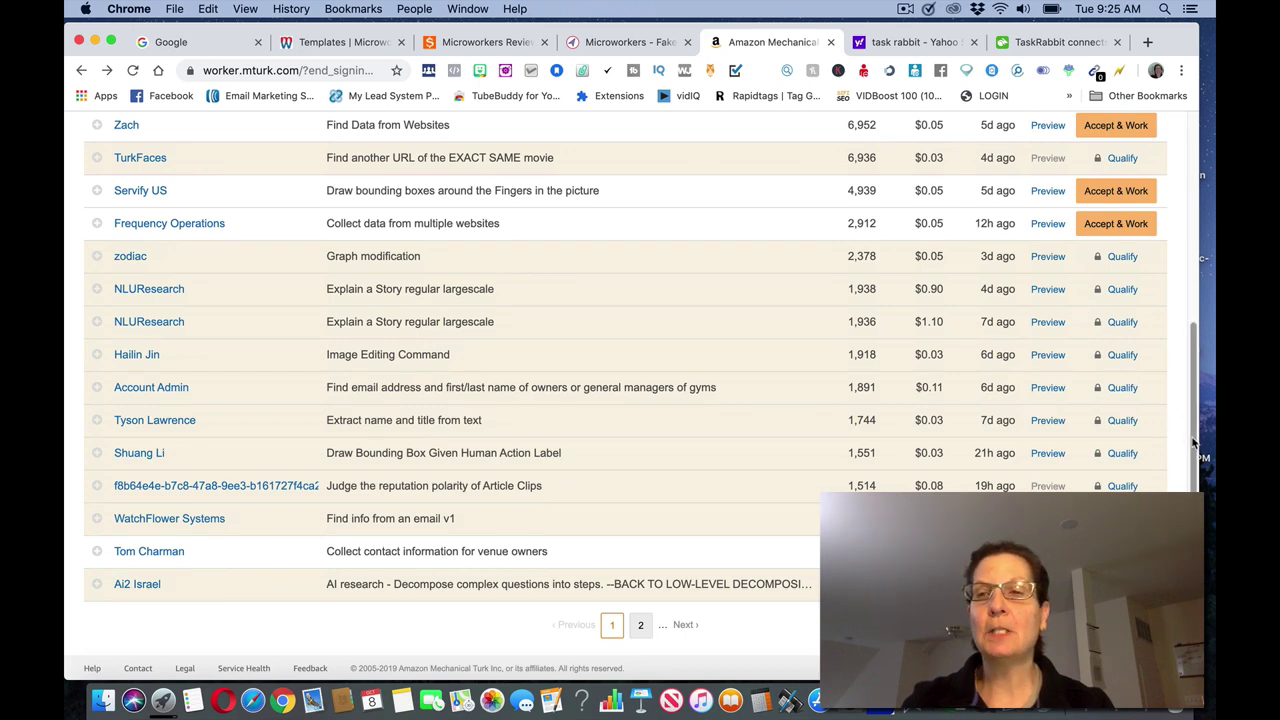
{"action": "scroll", "coordinate": [1195, 425], "scroll_direction": "up", "scroll_amount": 1}
{"action": "scroll", "coordinate": [1195, 425], "scroll_direction": "up", "scroll_amount": 10}
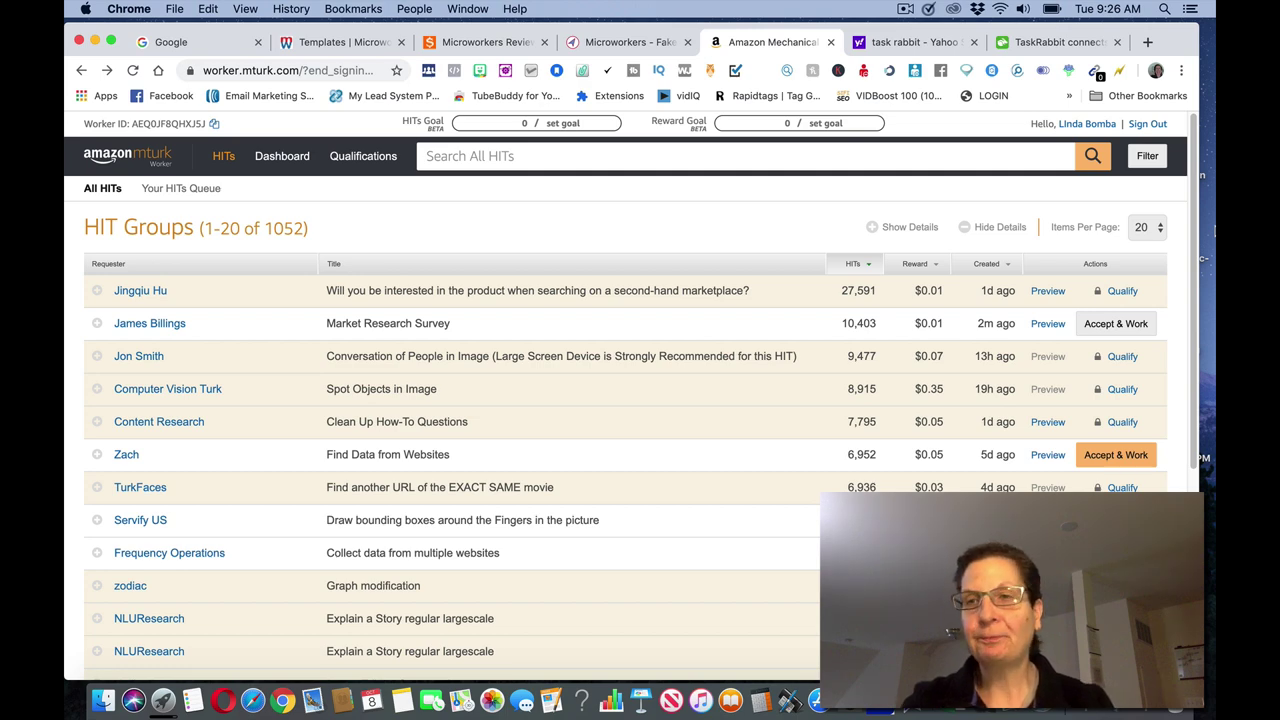
Accept the "Collect data from multiple websites" HIT and read through its instructions
{"action": "left_click_drag", "start_coordinate": [1197, 236], "coordinate": [1193, 332]}
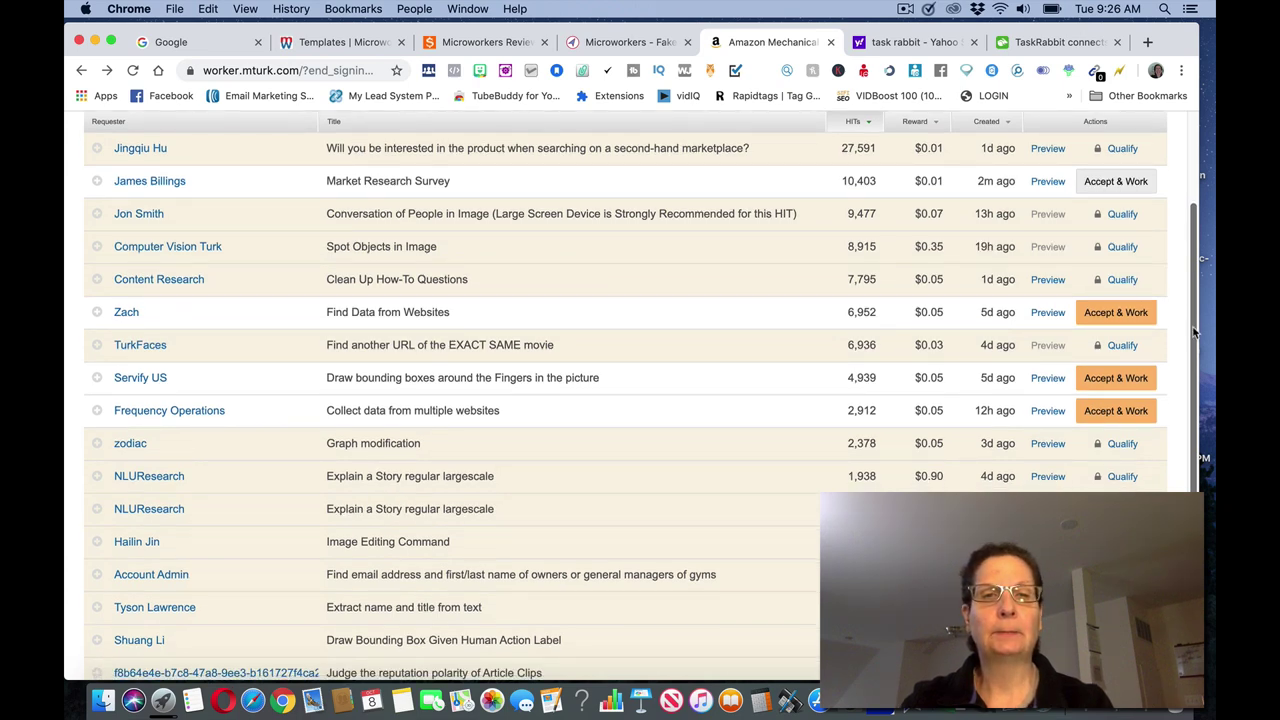
{"action": "left_click", "coordinate": [1115, 412]}
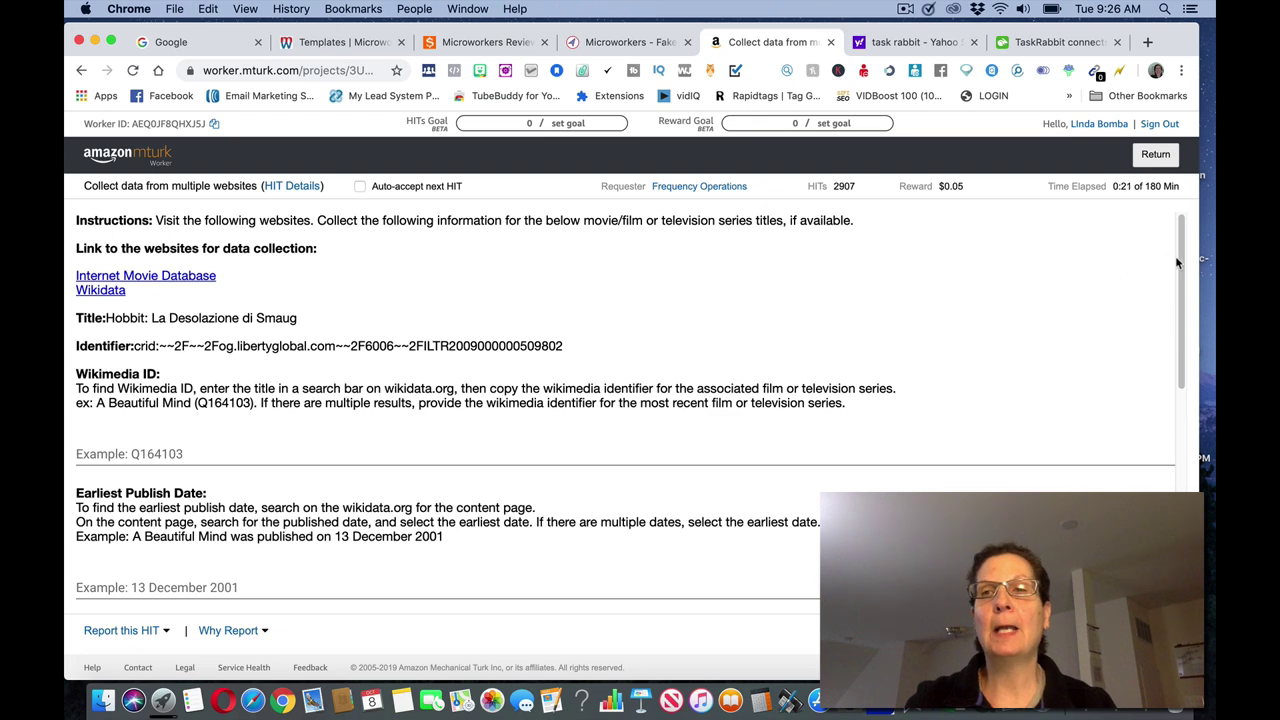
{"action": "scroll", "coordinate": [1180, 265], "scroll_direction": "down", "scroll_amount": 2}
{"action": "scroll", "coordinate": [1180, 280], "scroll_direction": "up", "scroll_amount": 2}
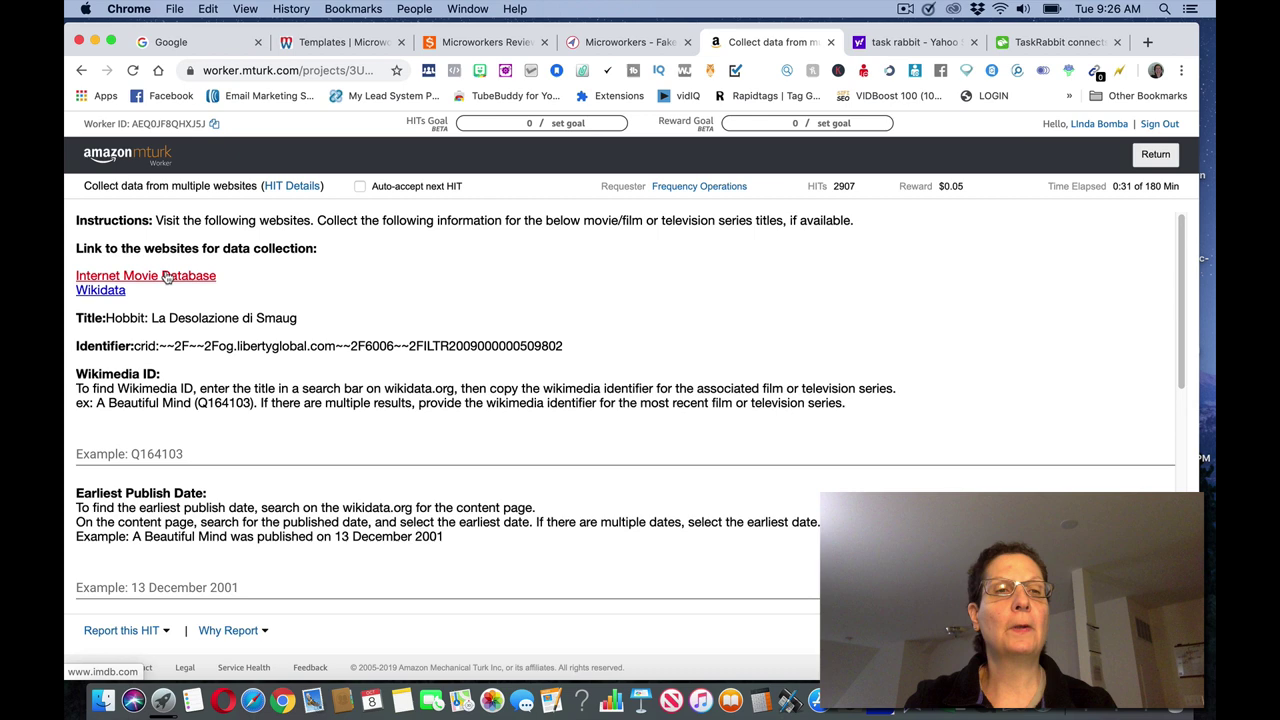
Open the HIT's Internet Movie Database link and return to the HIT instructions page
{"action": "left_click", "coordinate": [180, 280]}
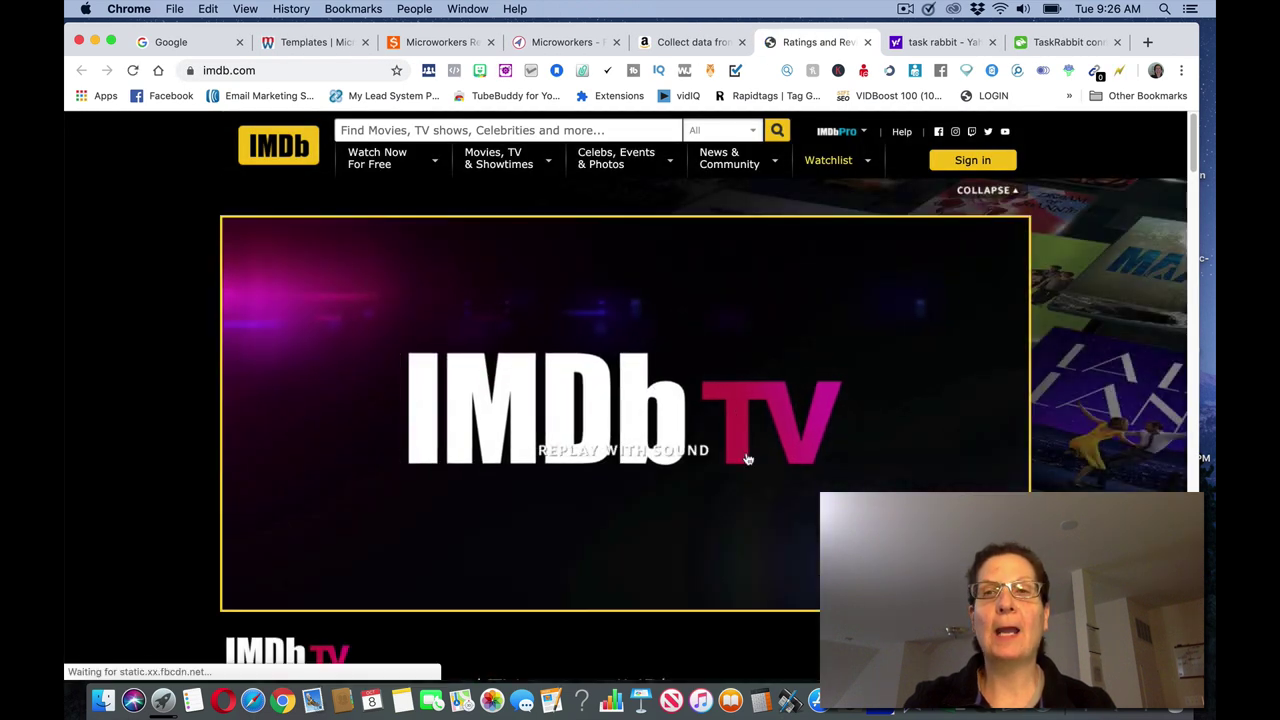
{"action": "left_click", "coordinate": [690, 42]}
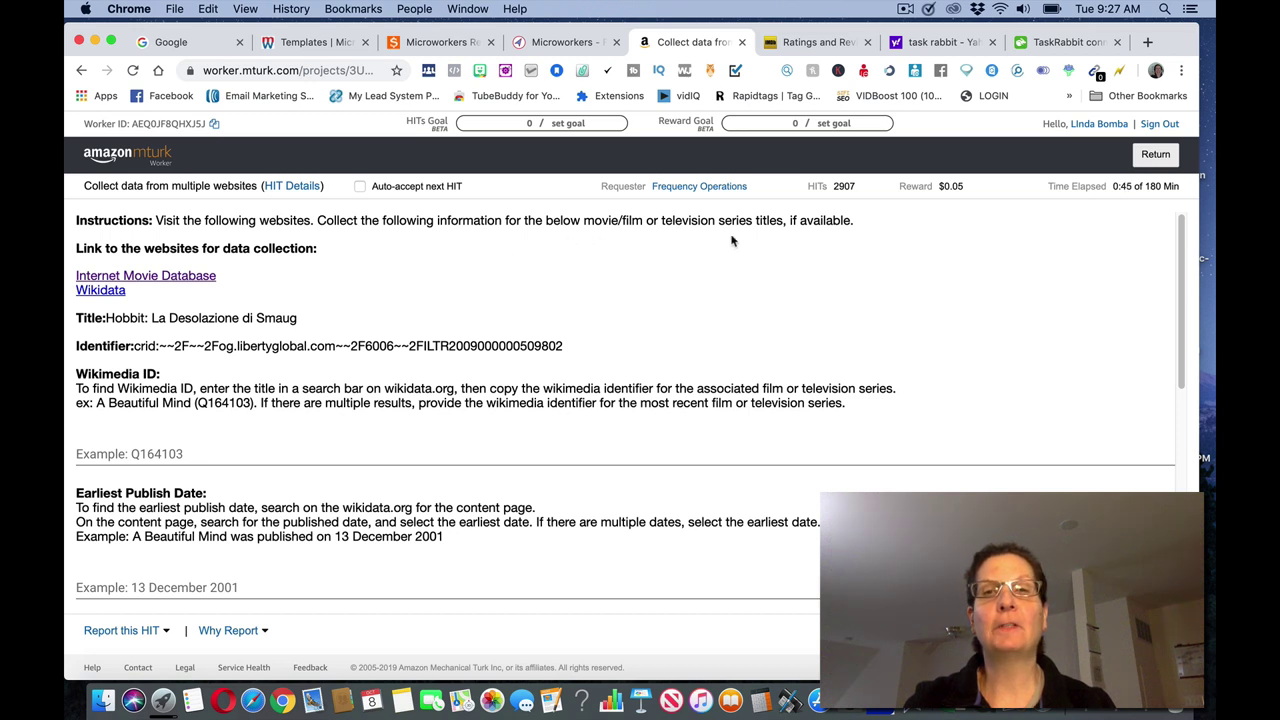
Look at the IMDb home page and read through the HIT form down to its alternate title fields
{"action": "left_click", "coordinate": [801, 44]}
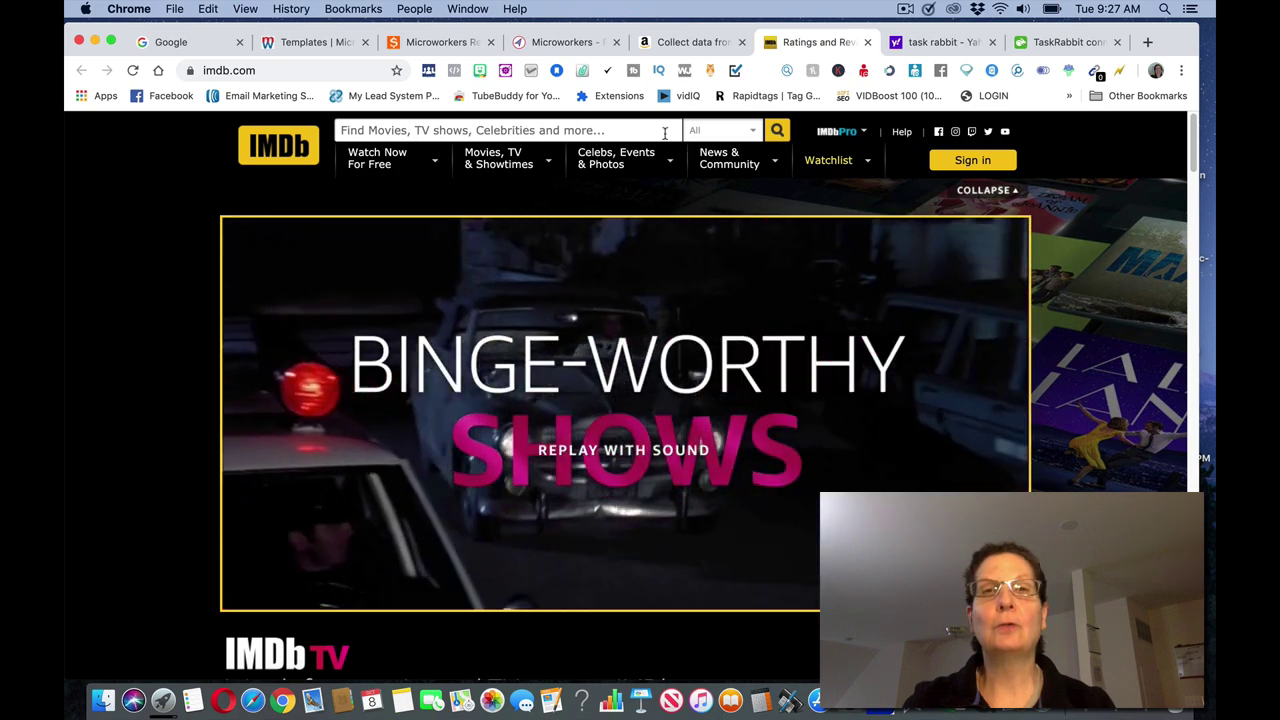
{"action": "left_click", "coordinate": [666, 43]}
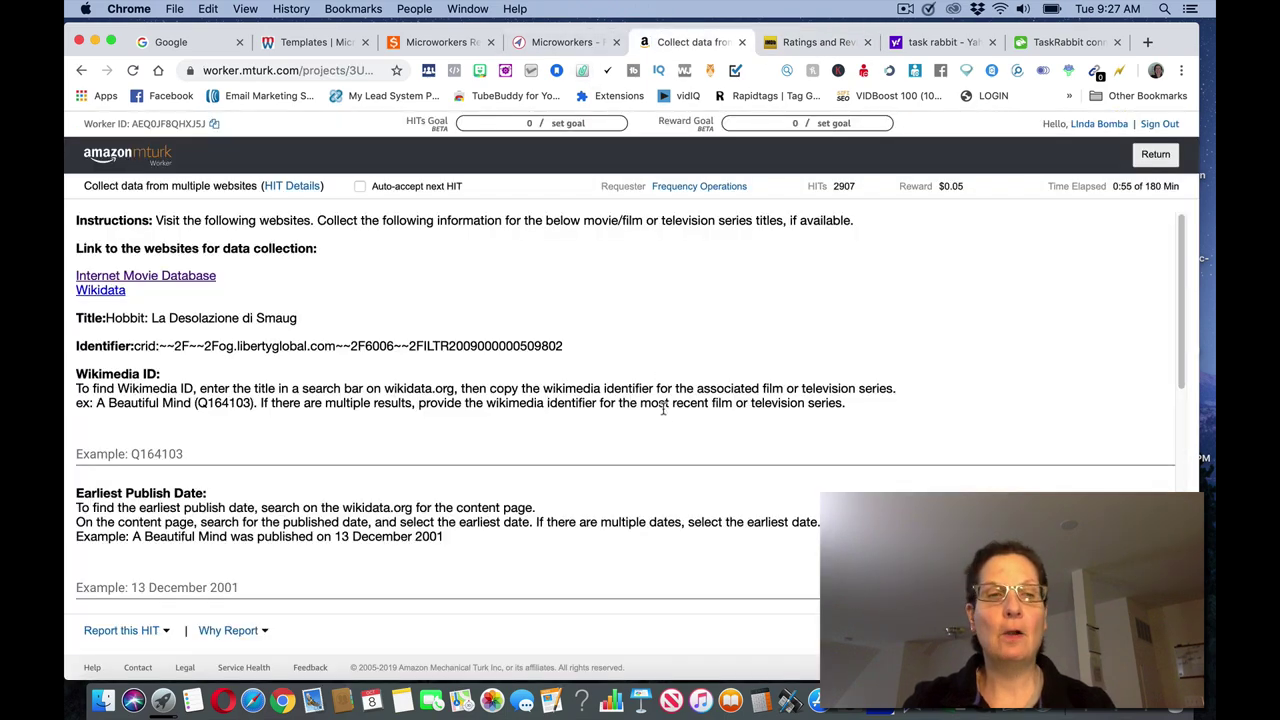
{"action": "scroll", "coordinate": [1181, 347], "scroll_direction": "down", "scroll_amount": 1}
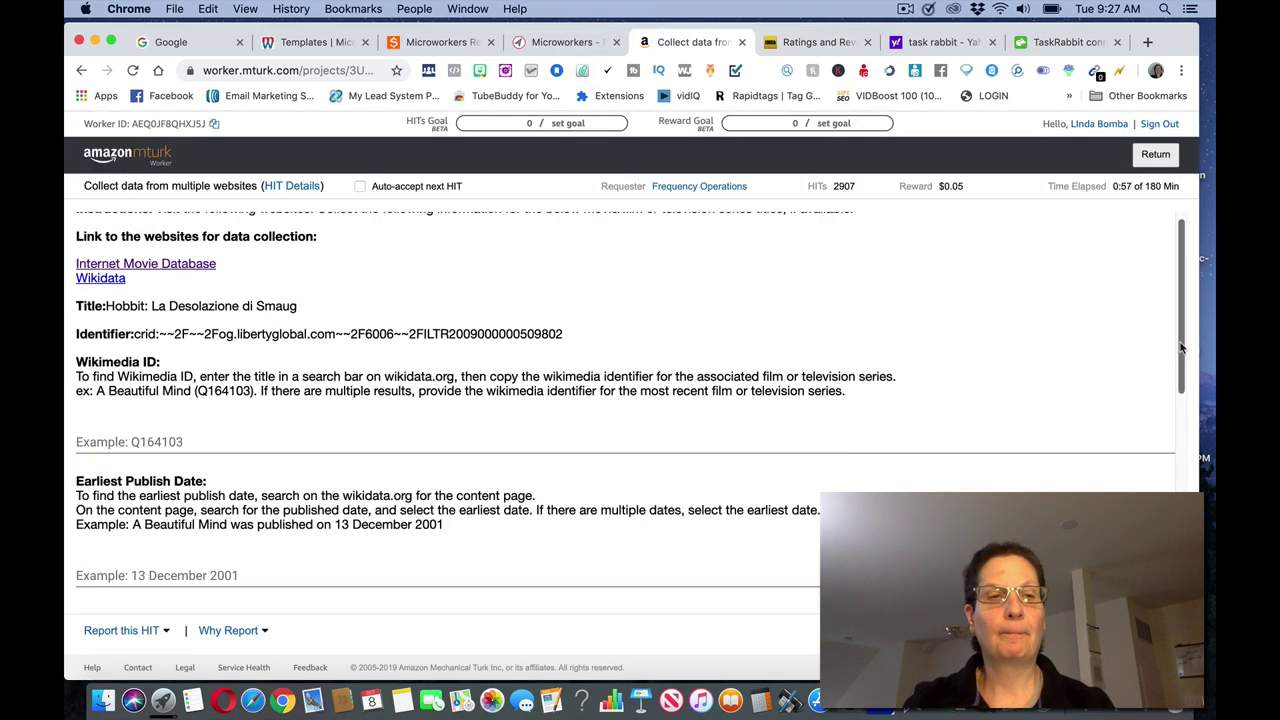
{"action": "scroll", "coordinate": [1181, 347], "scroll_direction": "down", "scroll_amount": 10}
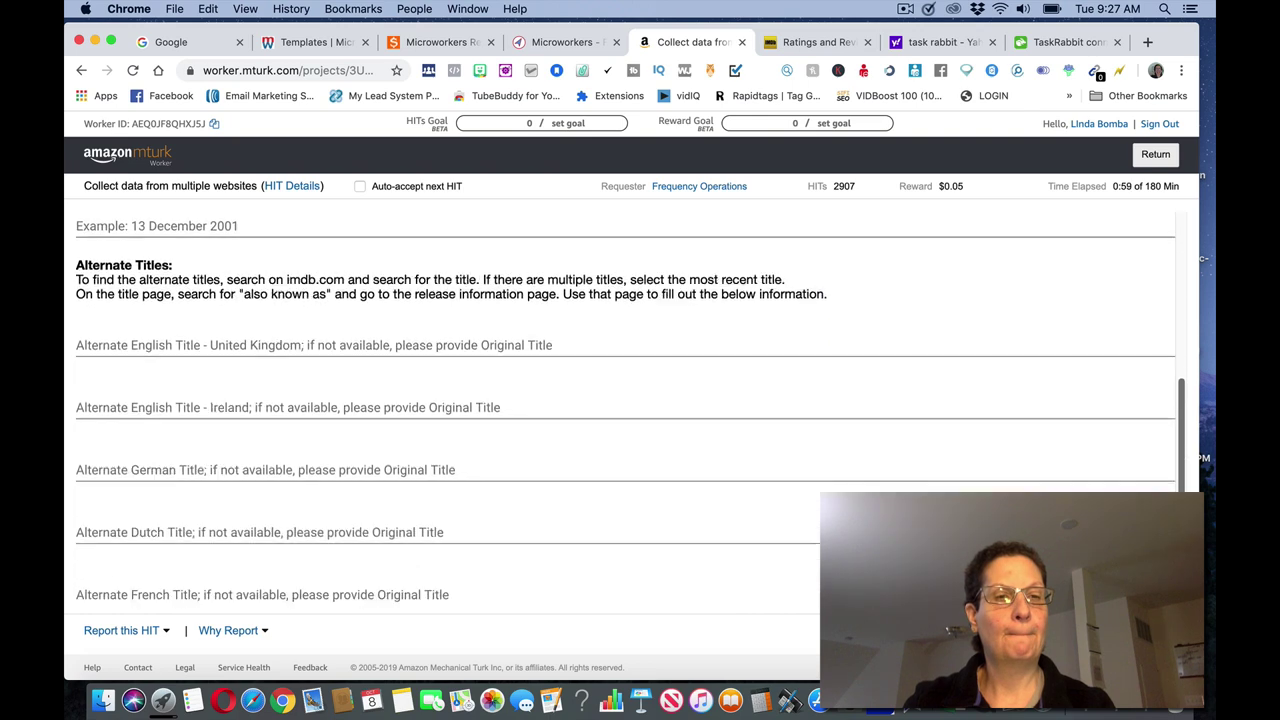
{"action": "scroll", "coordinate": [1163, 486], "scroll_direction": "down", "scroll_amount": 3}
{"action": "scroll", "coordinate": [1163, 486], "scroll_direction": "up", "scroll_amount": 4}
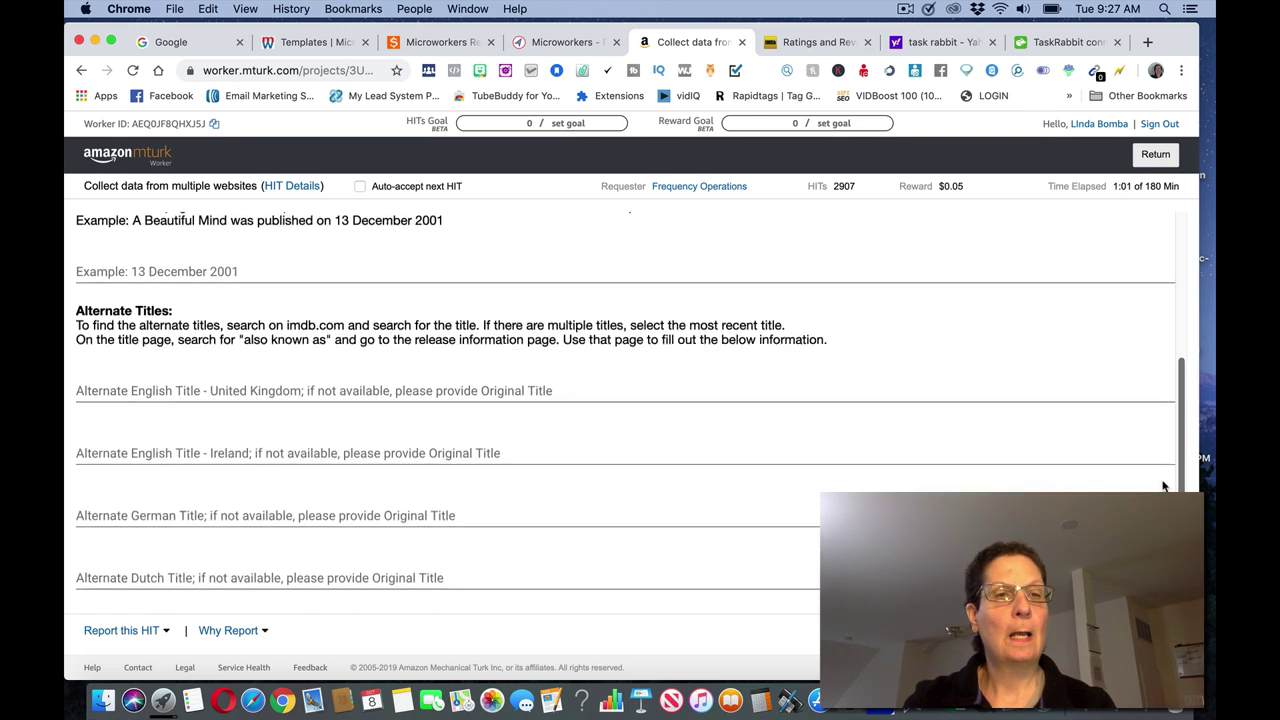
{"action": "scroll", "coordinate": [1163, 486], "scroll_direction": "up", "scroll_amount": 1}
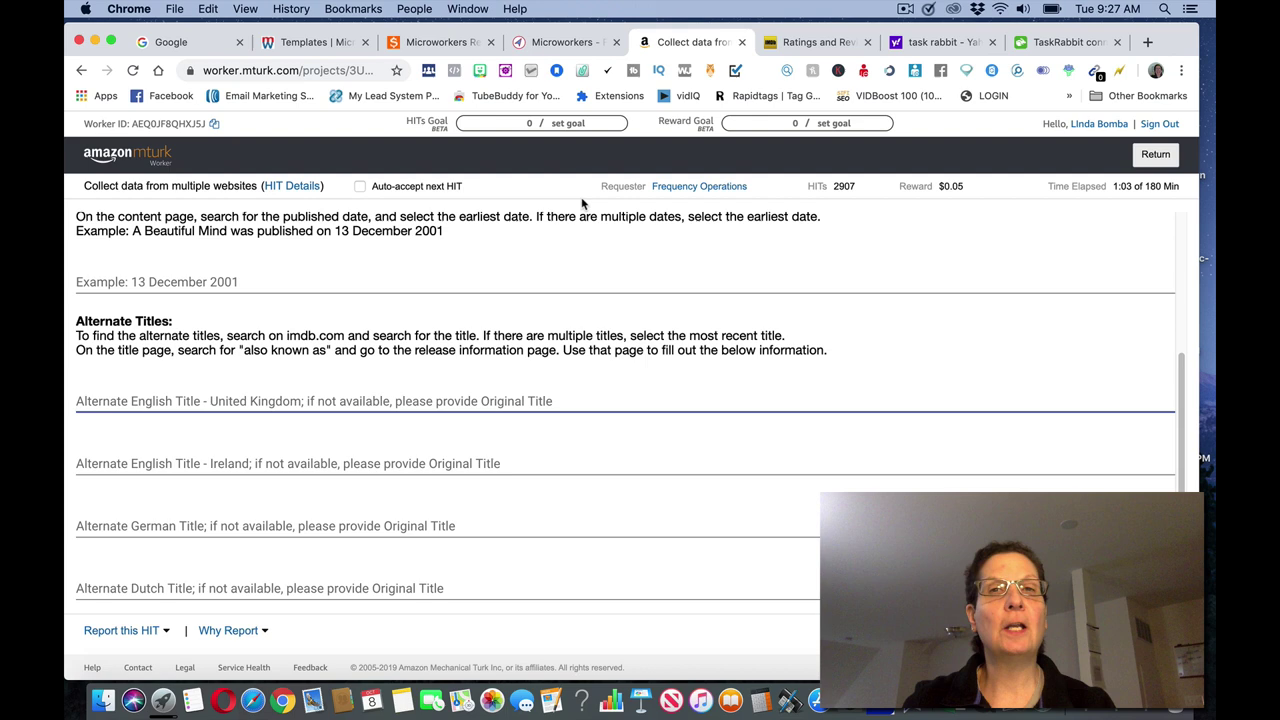
Check the IMDb page and enter "The Cinderella Story" as the alternate English title for the United Kingdom
{"action": "left_click", "coordinate": [792, 46]}
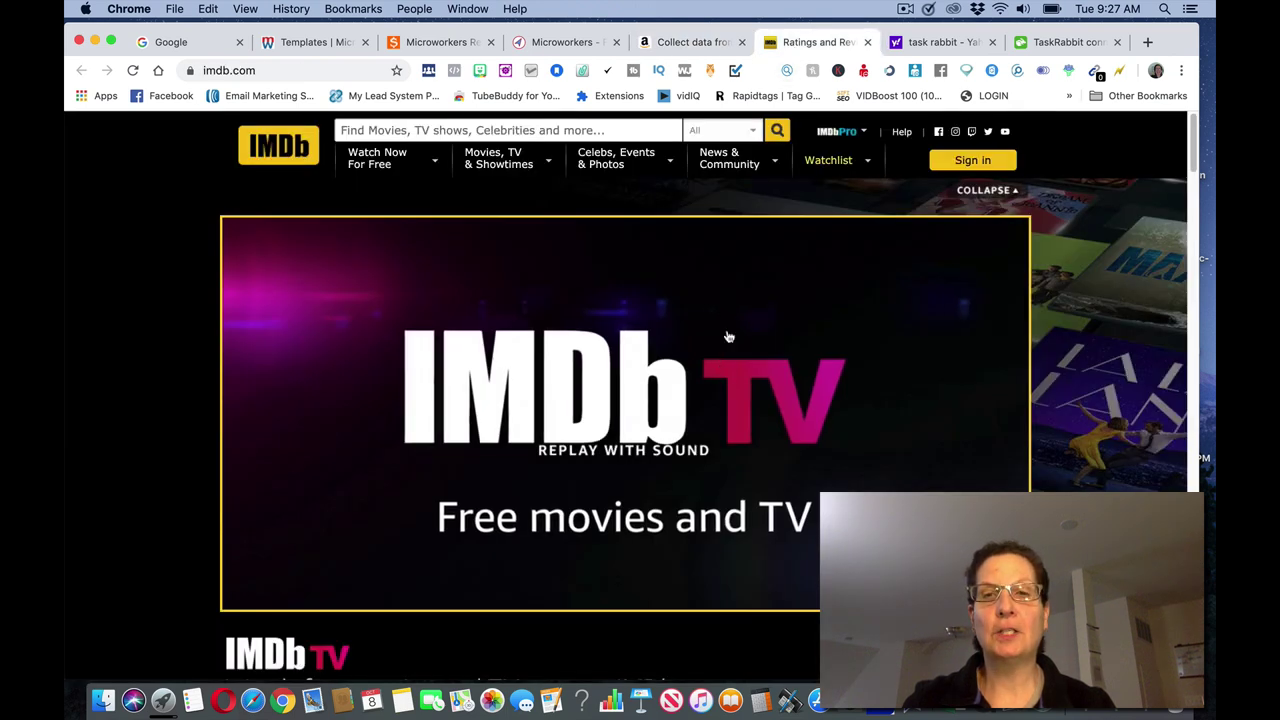
{"action": "left_click", "coordinate": [685, 42]}
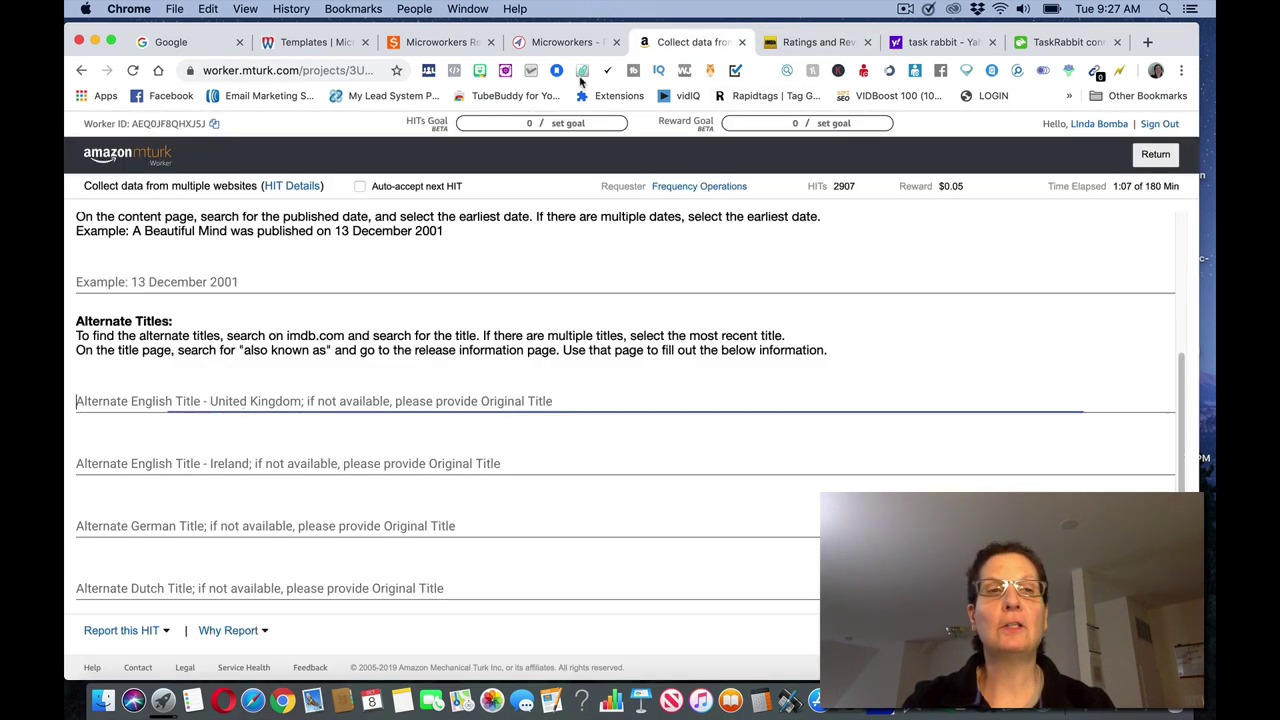
{"action": "type", "text": "Th"}
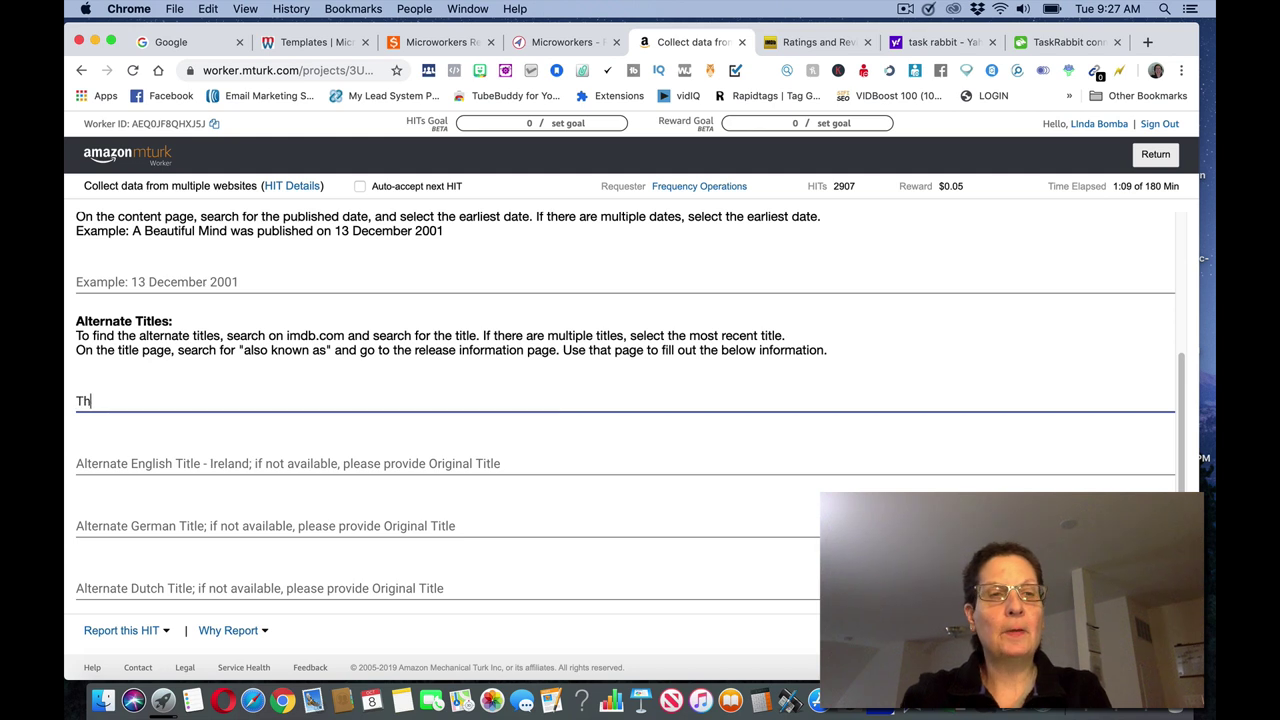
{"action": "type", "text": "e Cinder"}
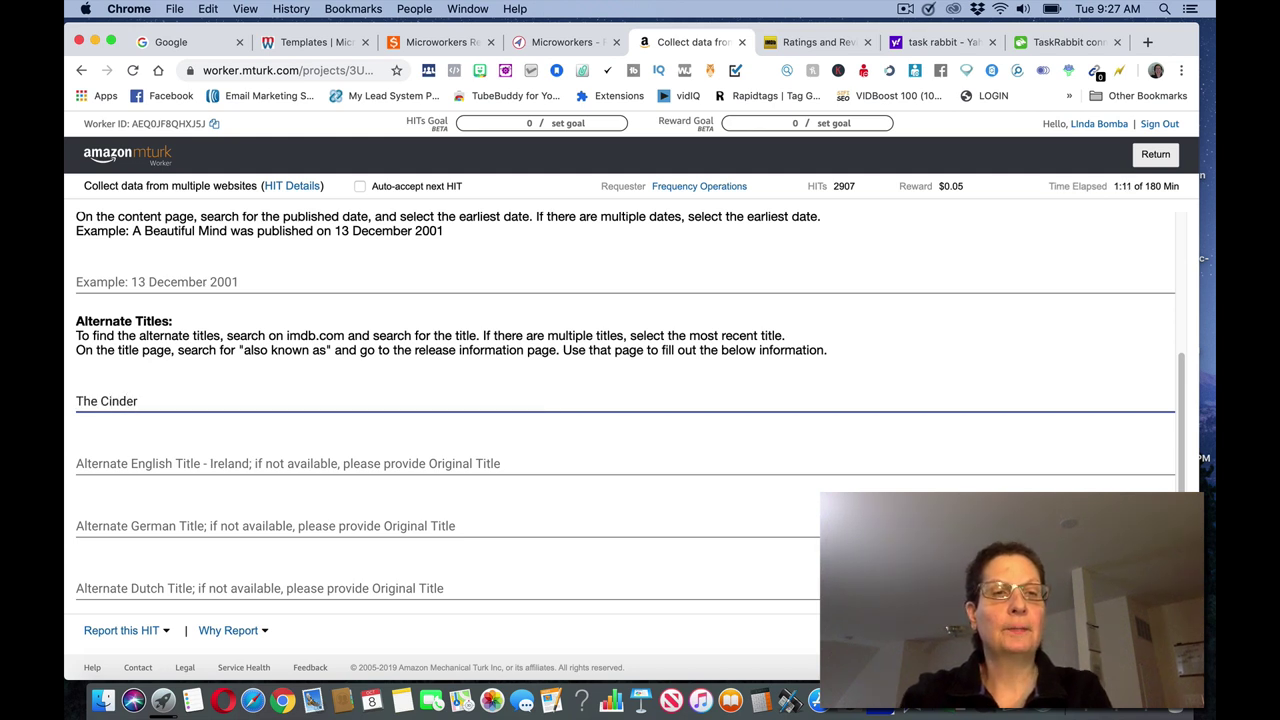
{"action": "type", "text": "ella Story"}
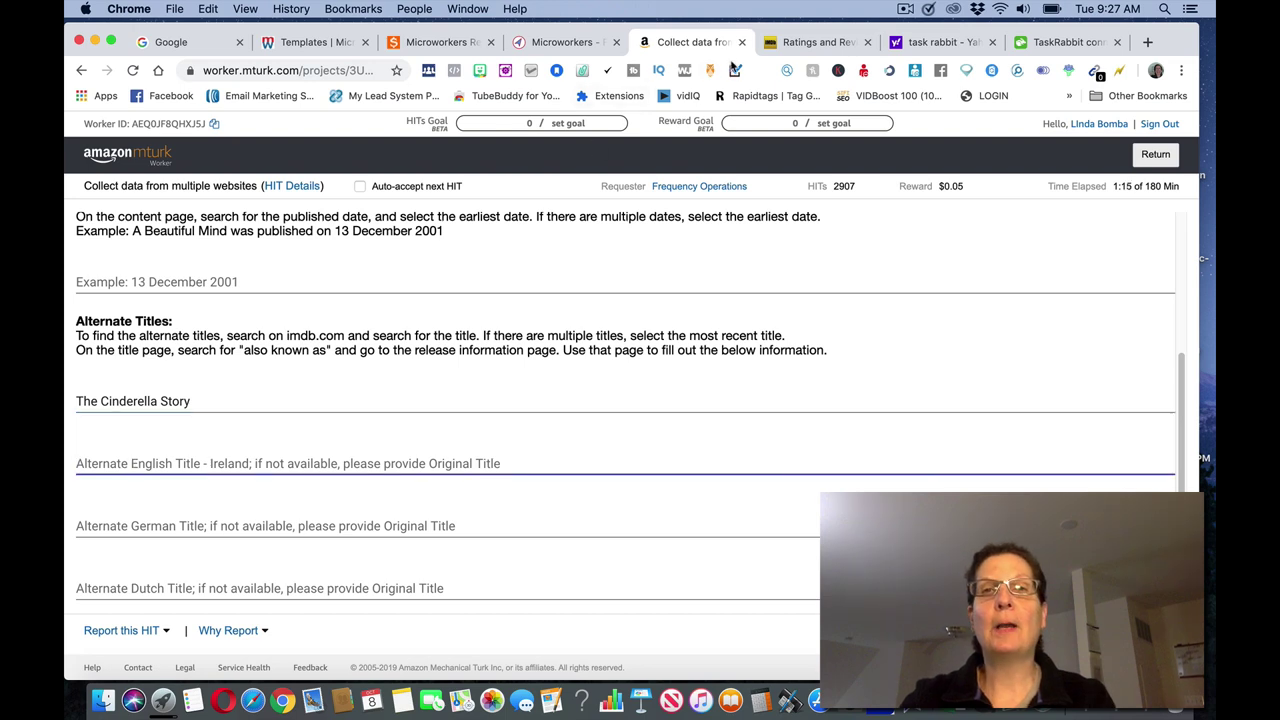
Open the IMDb TV page from the IMDb home page and browse its recently added movies and popular TV series
{"action": "left_click", "coordinate": [789, 48]}
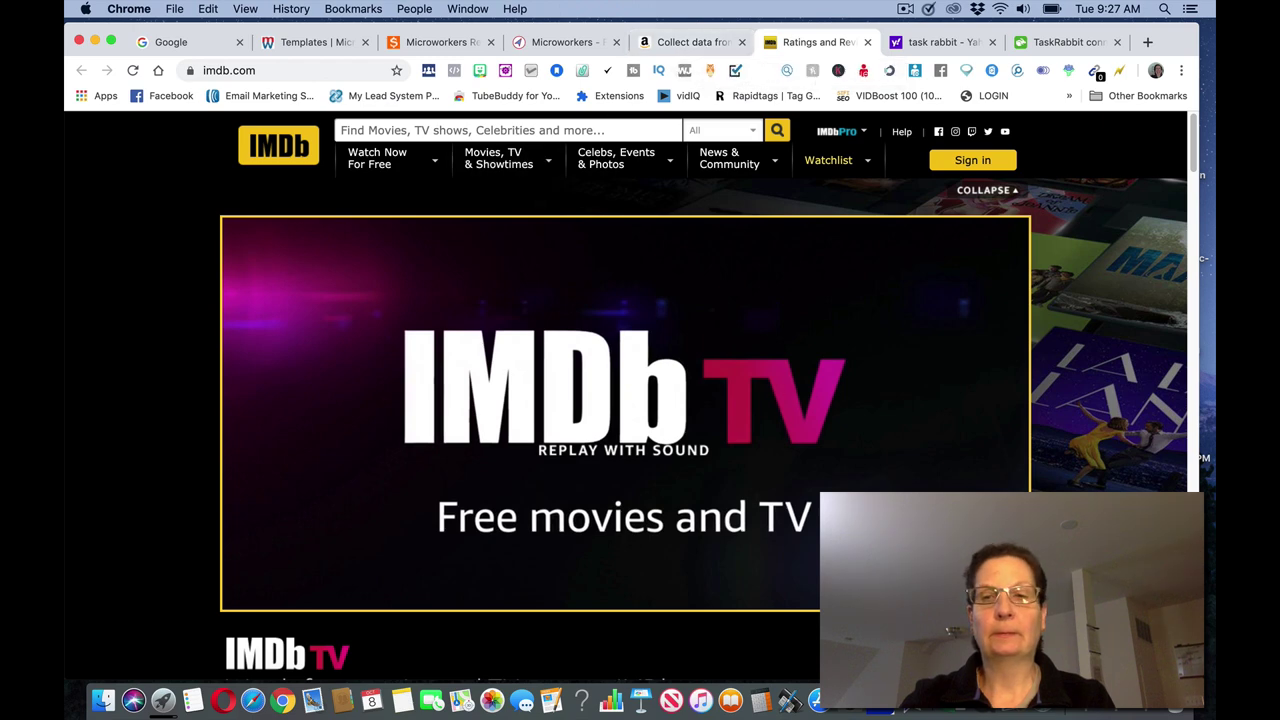
{"action": "left_click", "coordinate": [683, 510]}
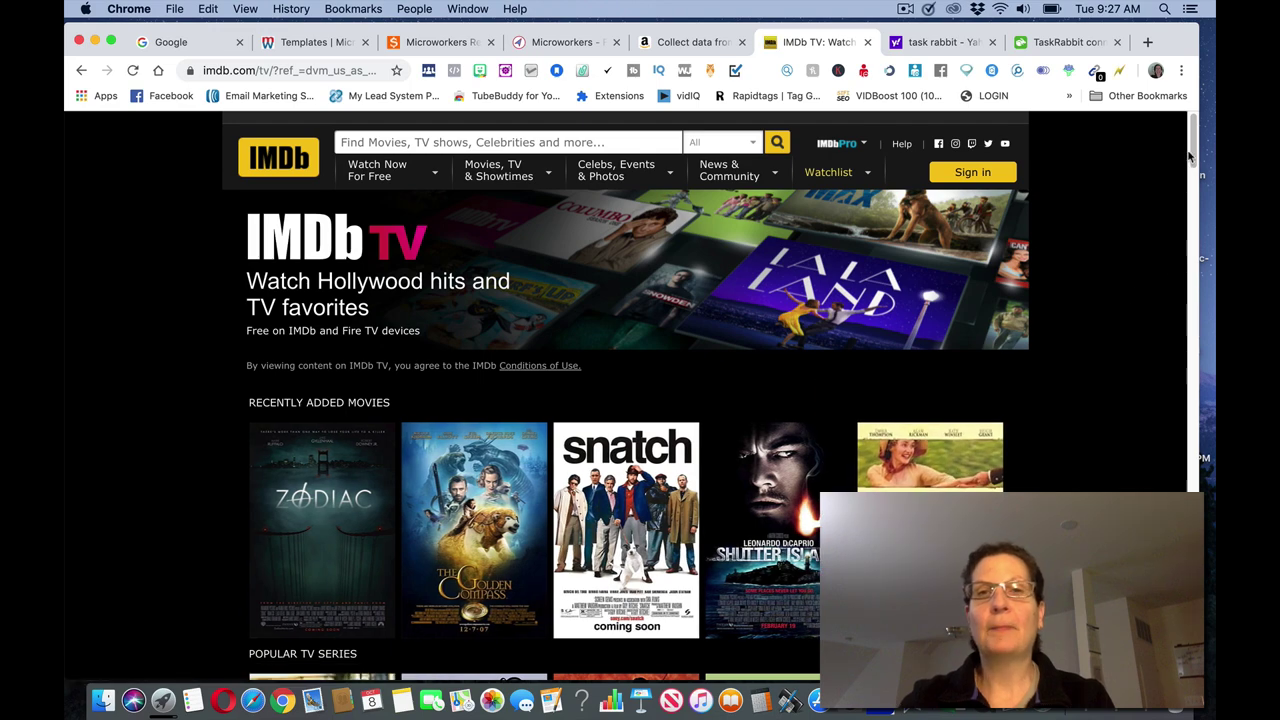
{"action": "scroll", "coordinate": [1190, 170], "scroll_direction": "down", "scroll_amount": 1}
{"action": "scroll", "coordinate": [1190, 178], "scroll_direction": "down", "scroll_amount": 5}
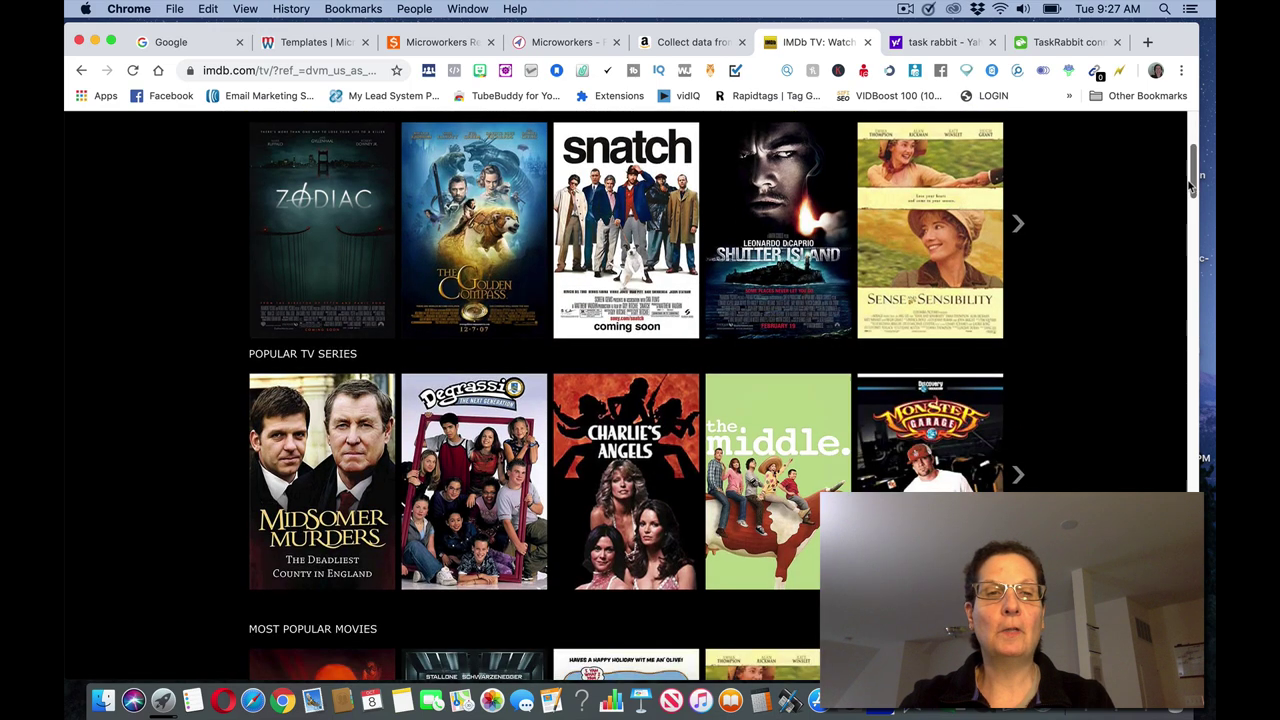
Return to the HIT form and enter "Charlie's Angel" as the alternate English title for Ireland
{"action": "left_click", "coordinate": [668, 42]}
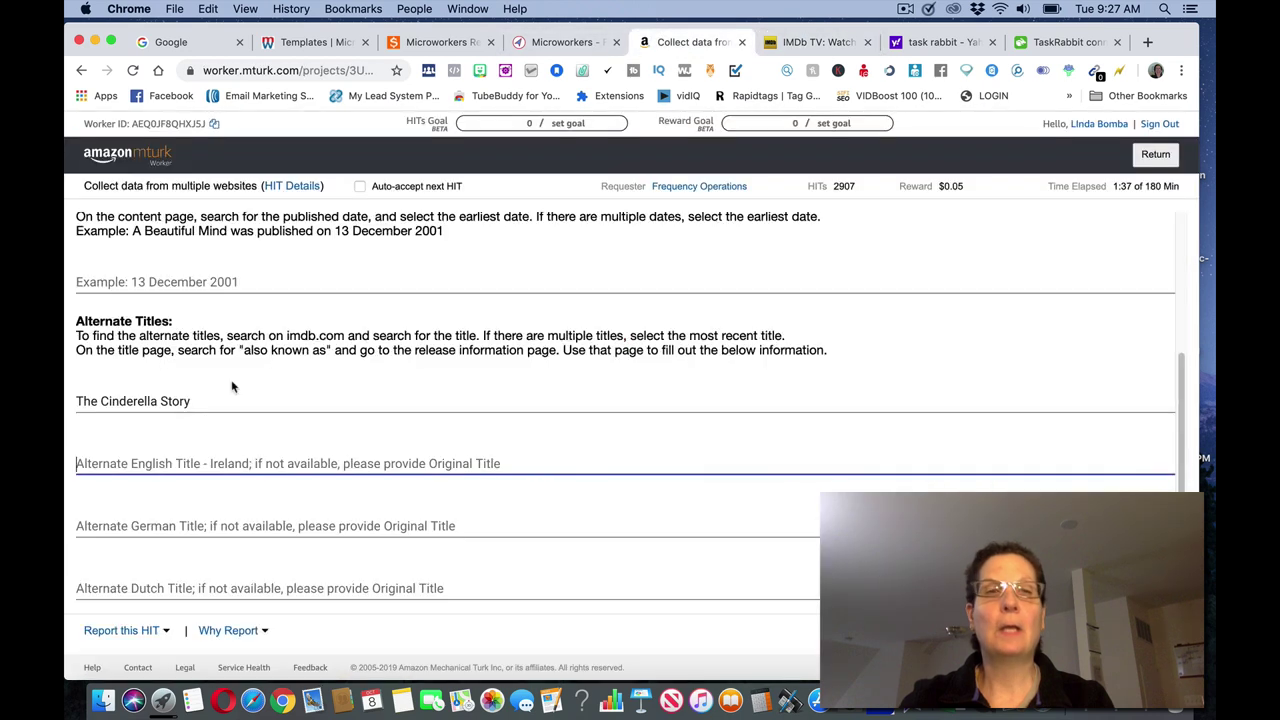
{"action": "type", "text": "Ch"}
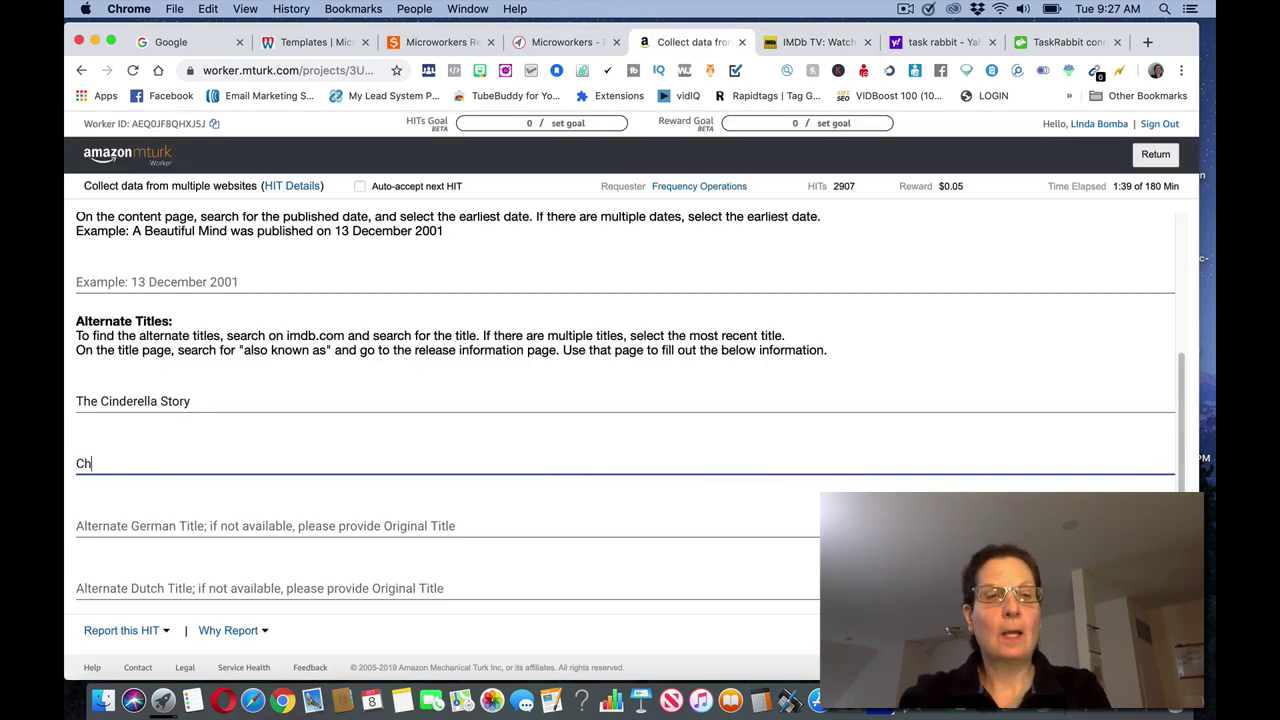
{"action": "type", "text": "arlie's Angel"}
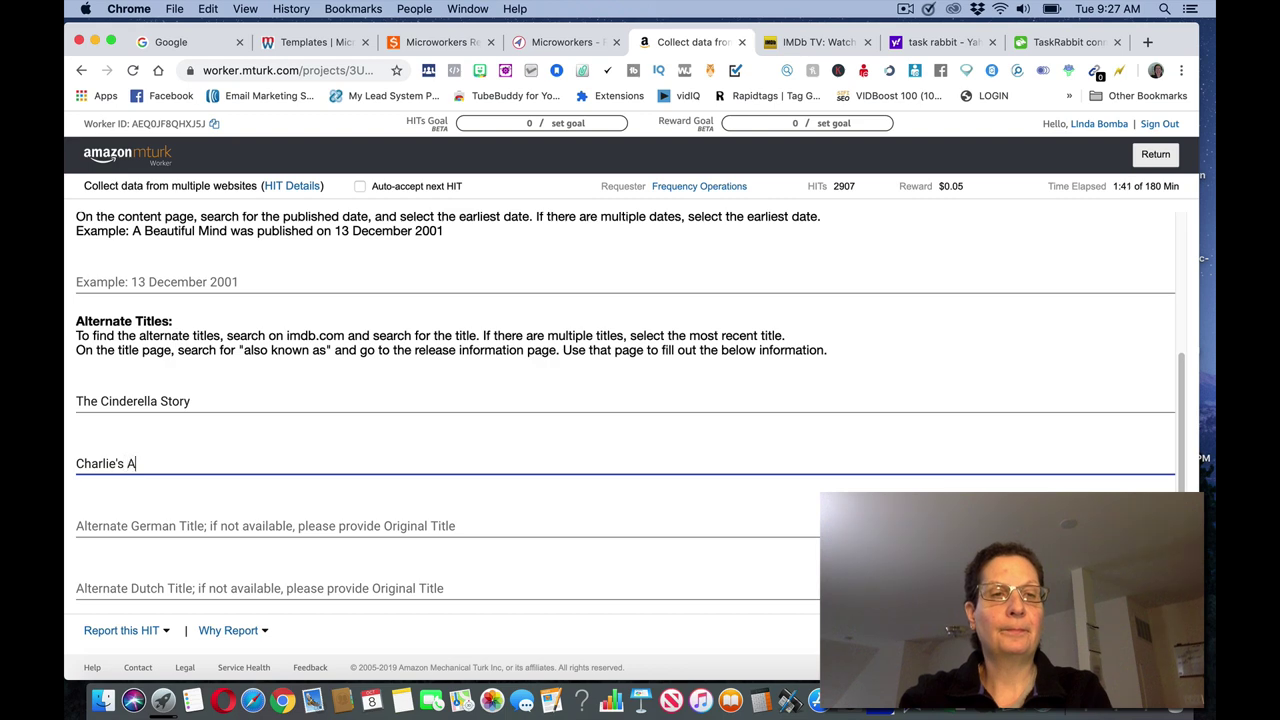
Pick a title from the IMDb TV page and enter "Snatch" as the alternate German title
{"action": "left_click", "coordinate": [129, 526]}
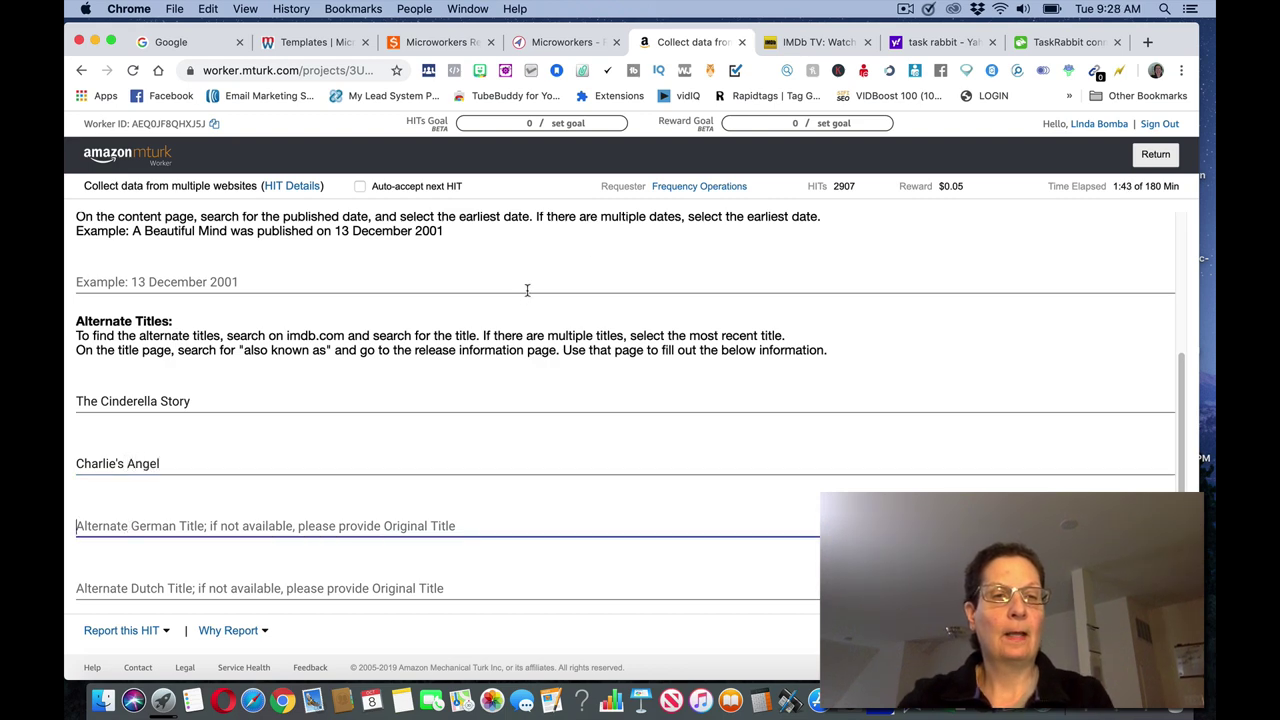
{"action": "left_click", "coordinate": [818, 42]}
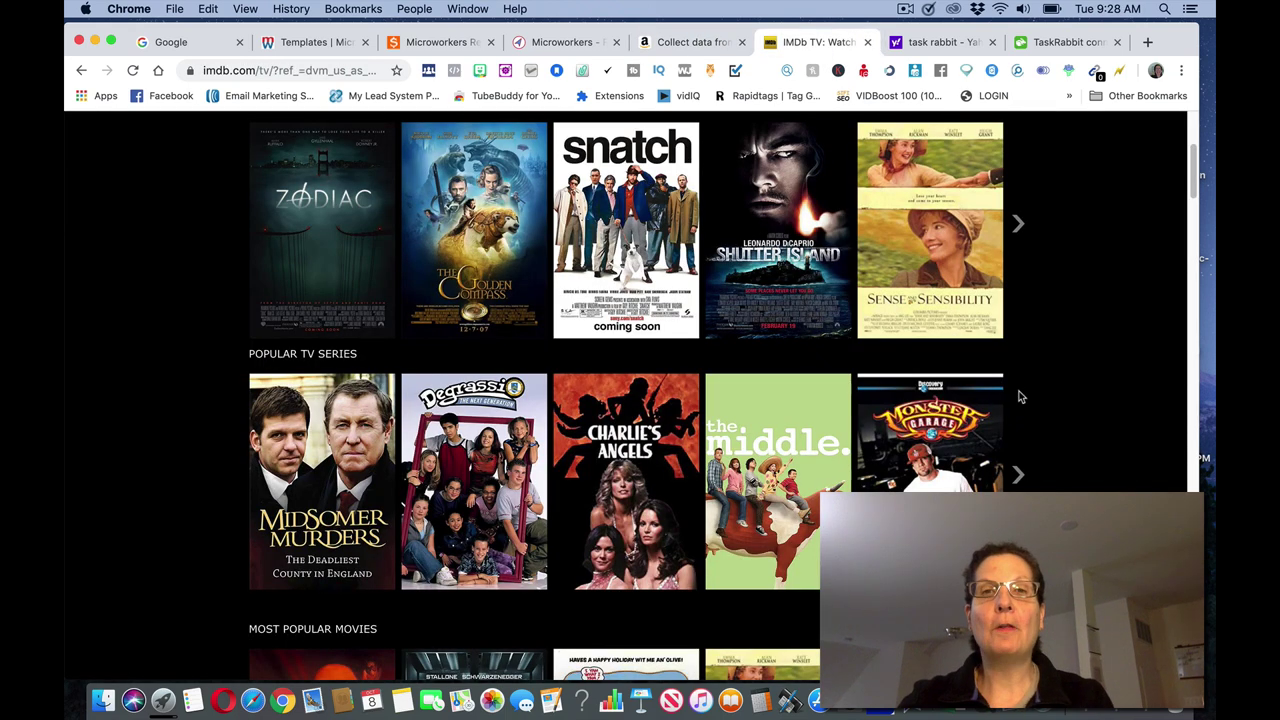
{"action": "left_click", "coordinate": [690, 42]}
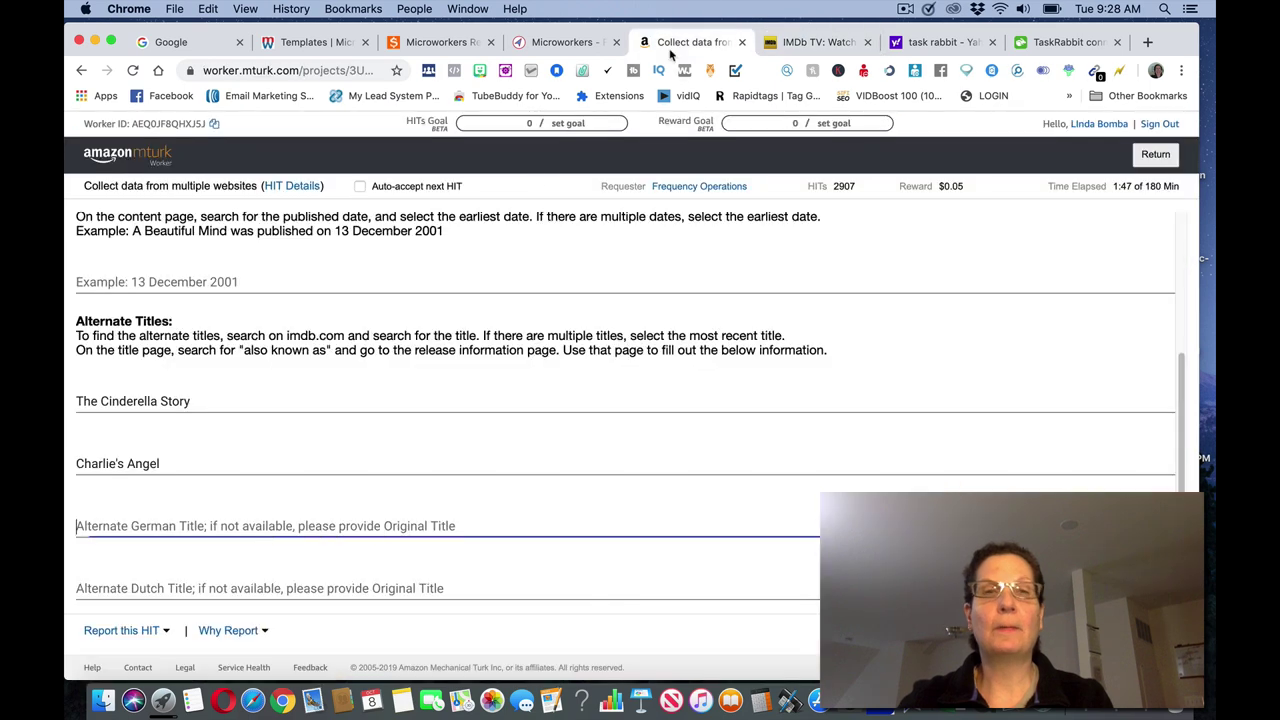
{"action": "type", "text": "Snatch"}
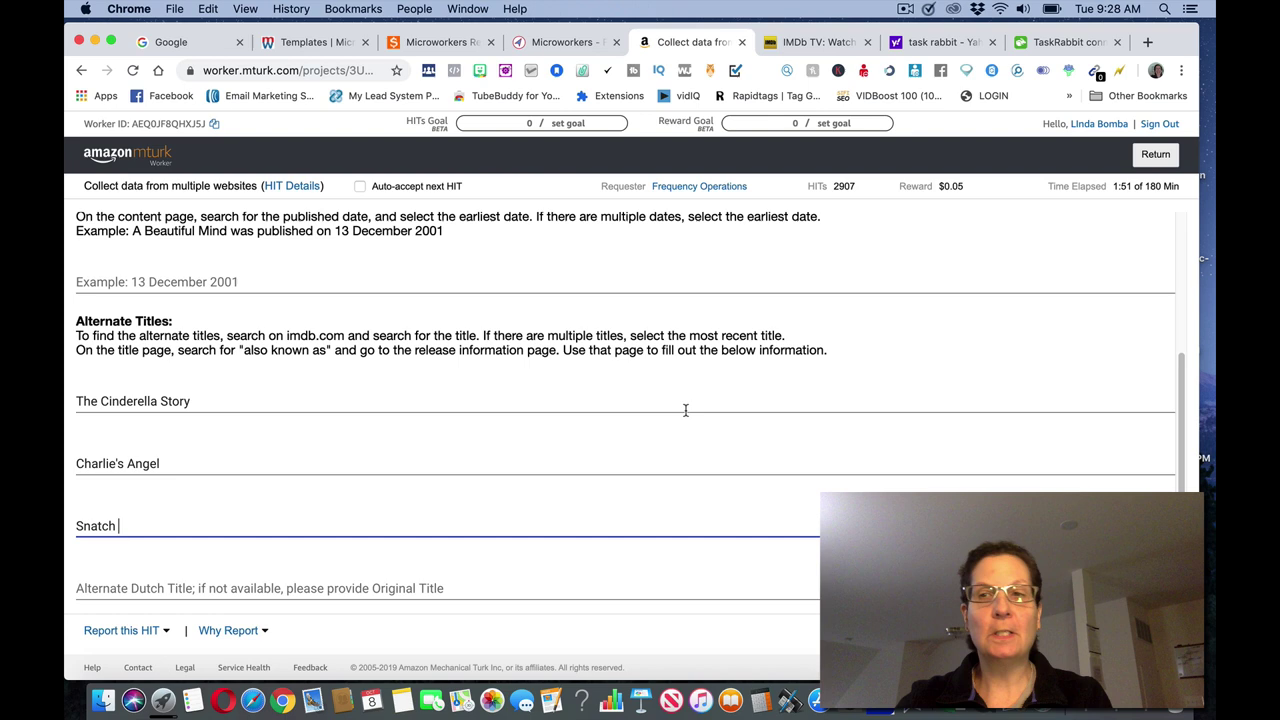
Review the remaining title fields, consult IMDb TV, and enter "The Middle" as the alternate Dutch title
{"action": "scroll", "coordinate": [1187, 403], "scroll_direction": "down", "scroll_amount": 5}
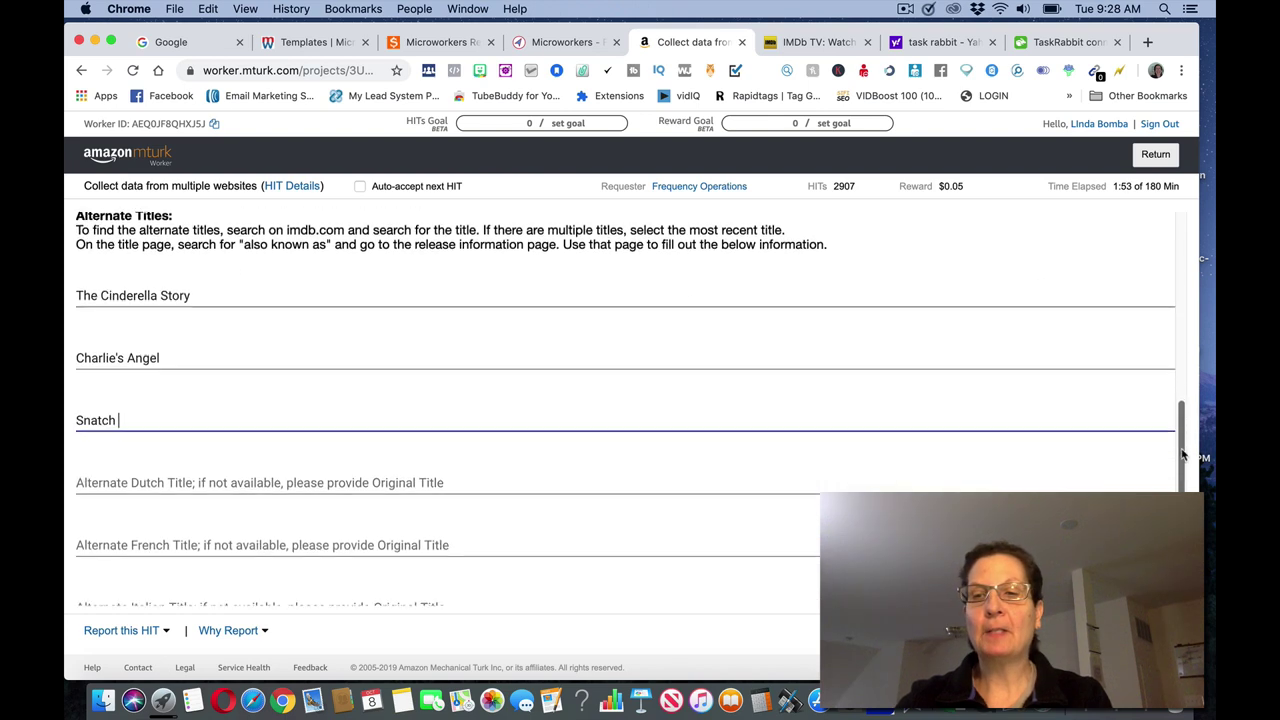
{"action": "scroll", "coordinate": [1197, 475], "scroll_direction": "up", "scroll_amount": 1}
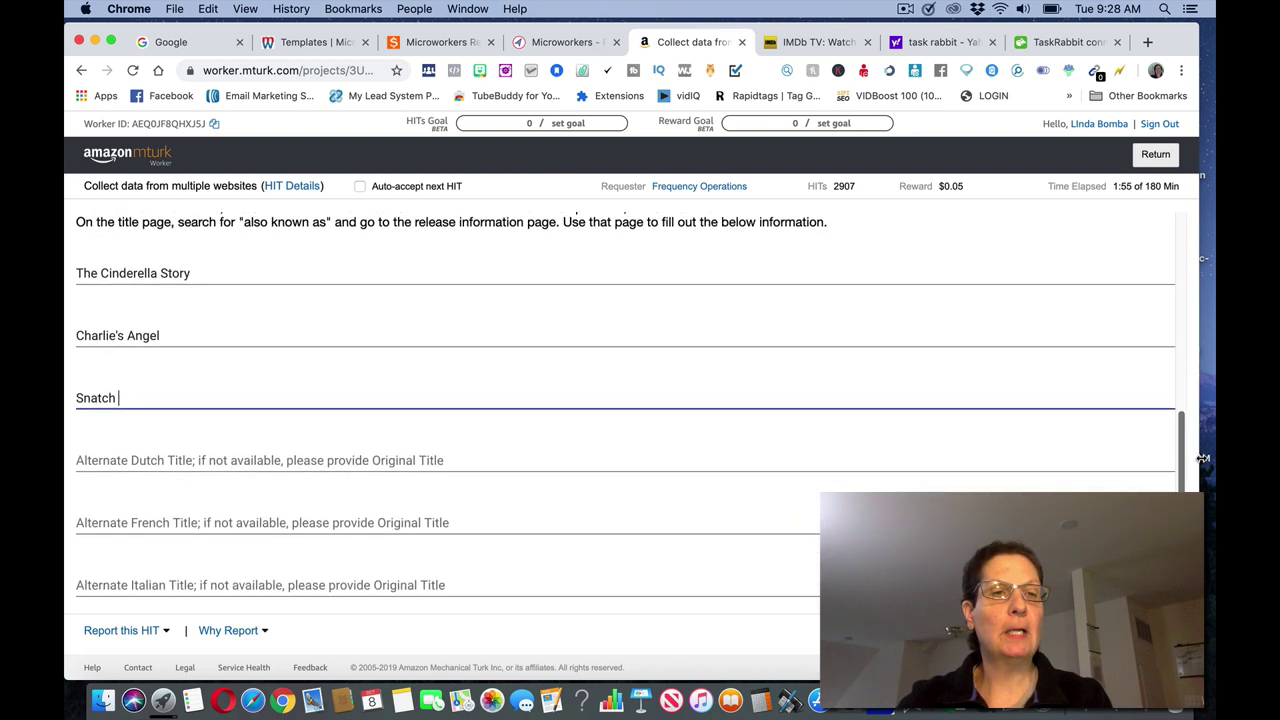
{"action": "scroll", "coordinate": [1200, 470], "scroll_direction": "down", "scroll_amount": 1}
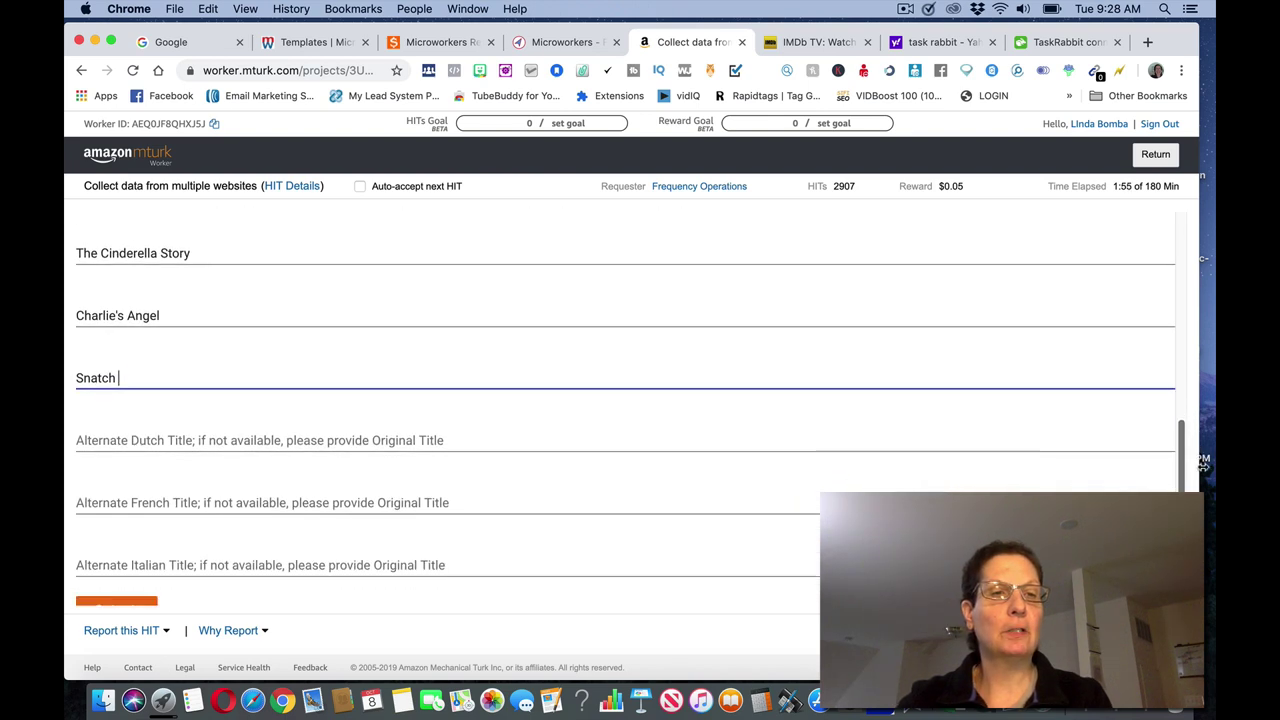
{"action": "left_click", "coordinate": [800, 43]}
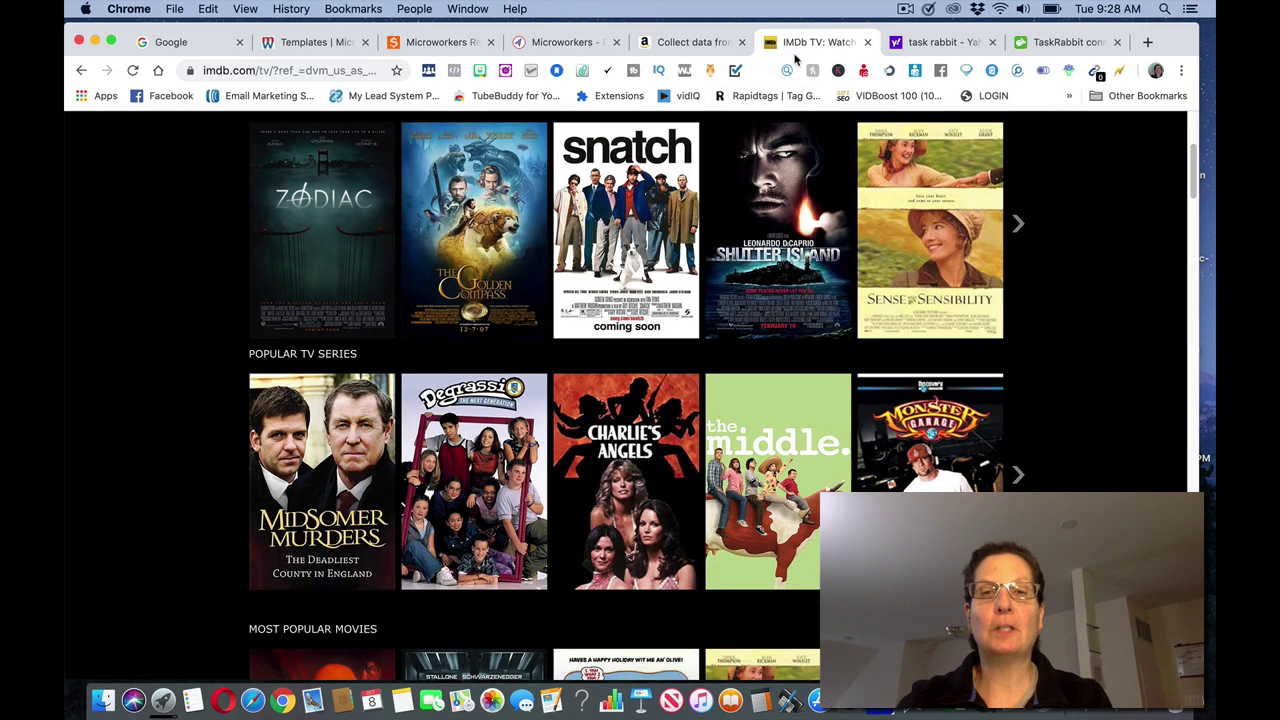
{"action": "left_click", "coordinate": [690, 42]}
{"action": "left_click", "coordinate": [185, 427]}
{"action": "type", "text": "T"}
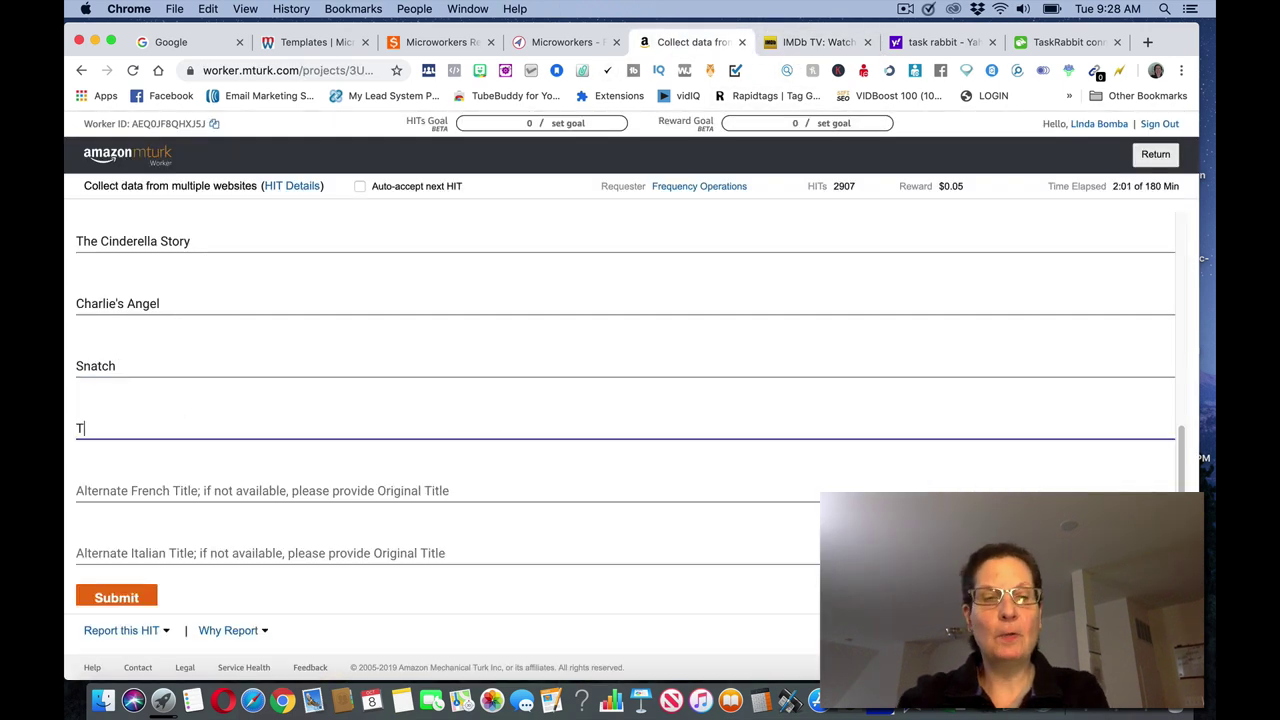
{"action": "type", "text": "he Middle"}
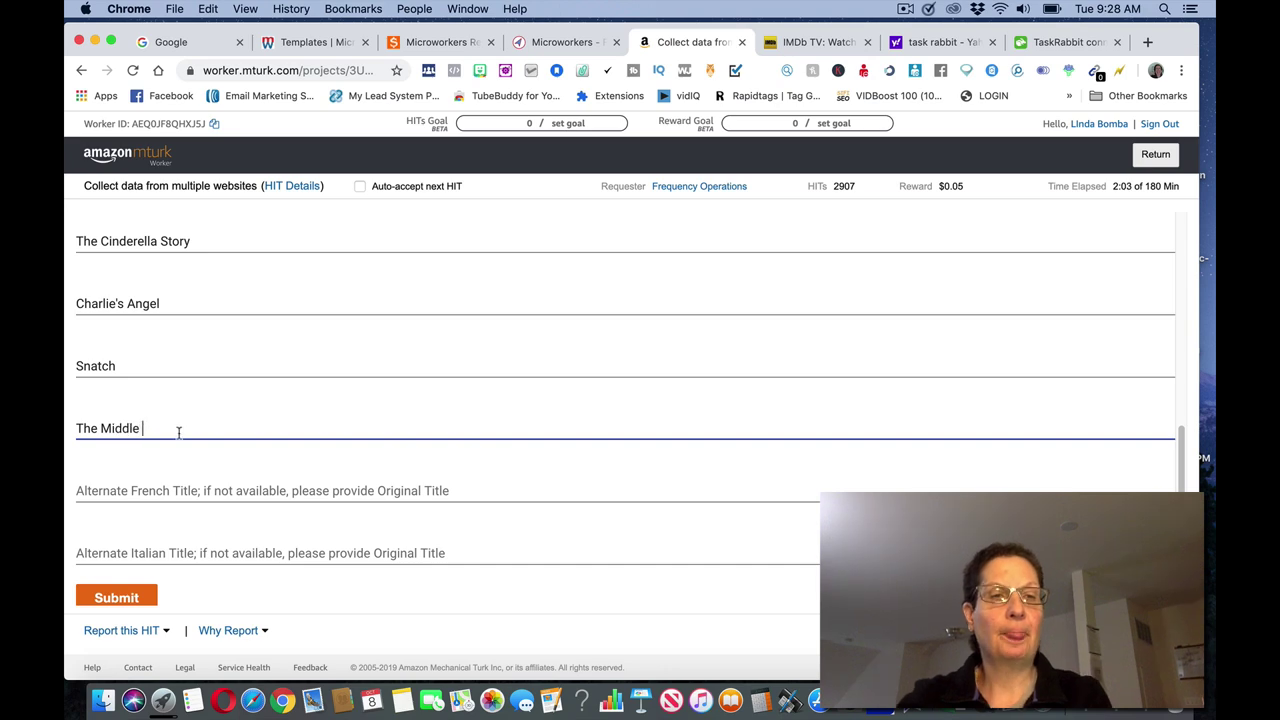
Consult the IMDb TV listings again and enter "Zodiac" as the alternate French title in the HIT form
{"action": "key", "text": "Tab"}
{"action": "left_click", "coordinate": [810, 42]}
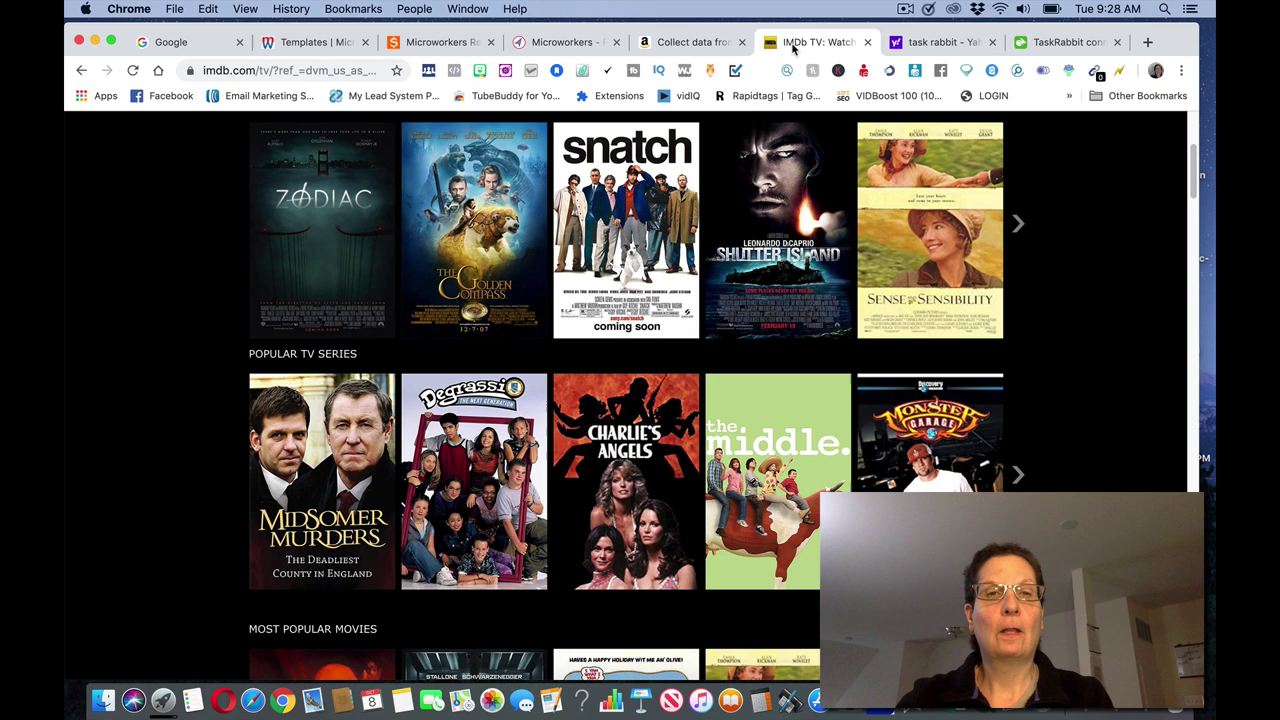
{"action": "left_click", "coordinate": [682, 42]}
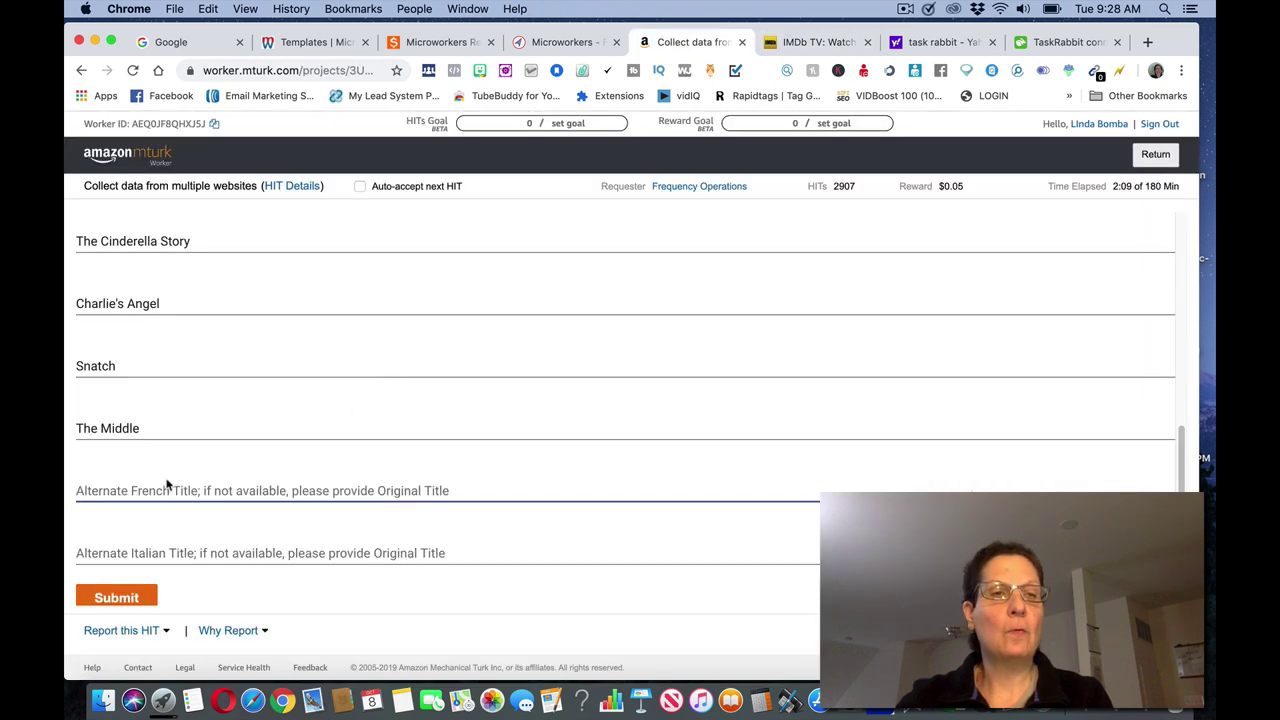
{"action": "type", "text": "Zodiac"}
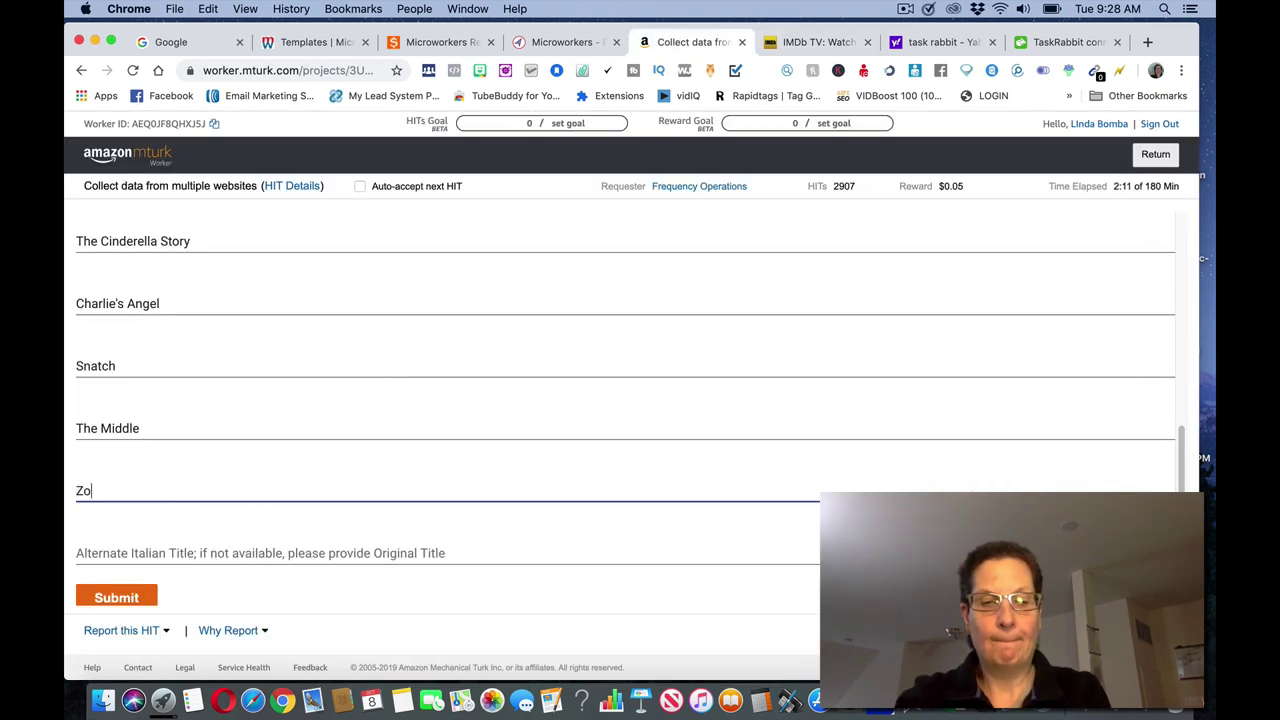
Take another title from IMDb TV, enter "Shutter Island" as the alternate Italian title, and try to submit the HIT
{"action": "left_click", "coordinate": [116, 550]}
{"action": "left_click", "coordinate": [805, 42]}
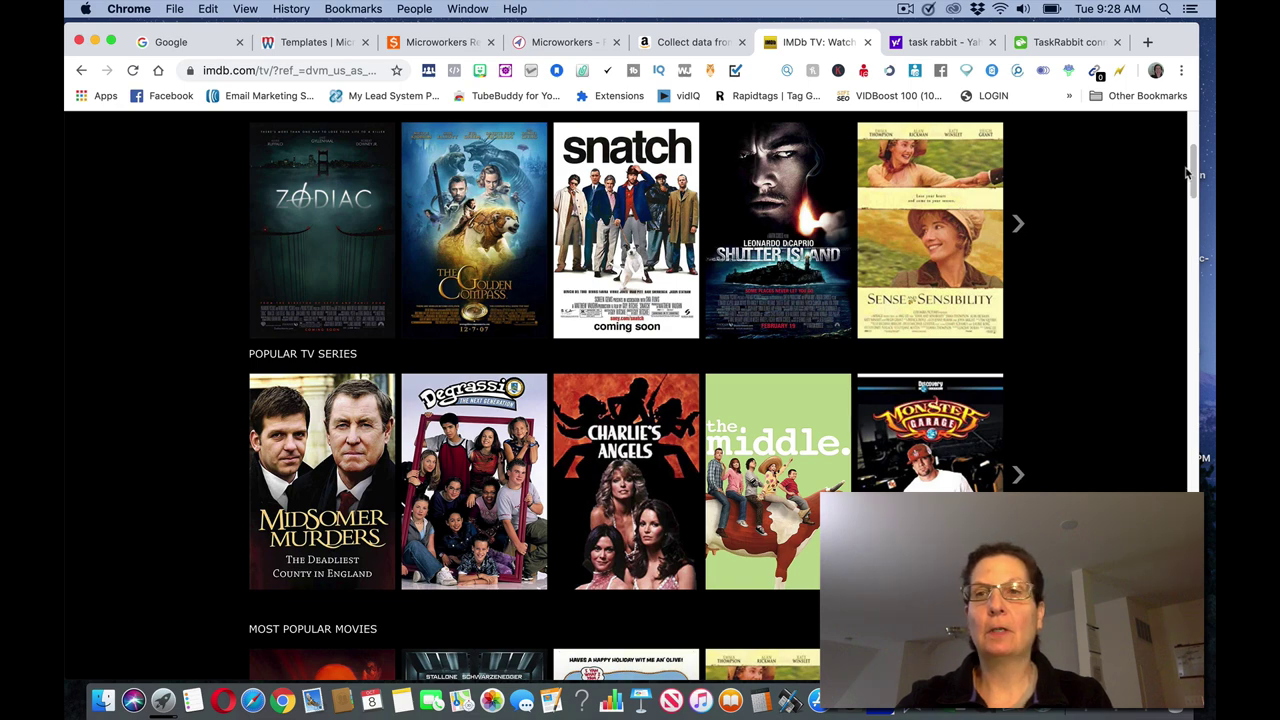
{"action": "left_click", "coordinate": [666, 42]}
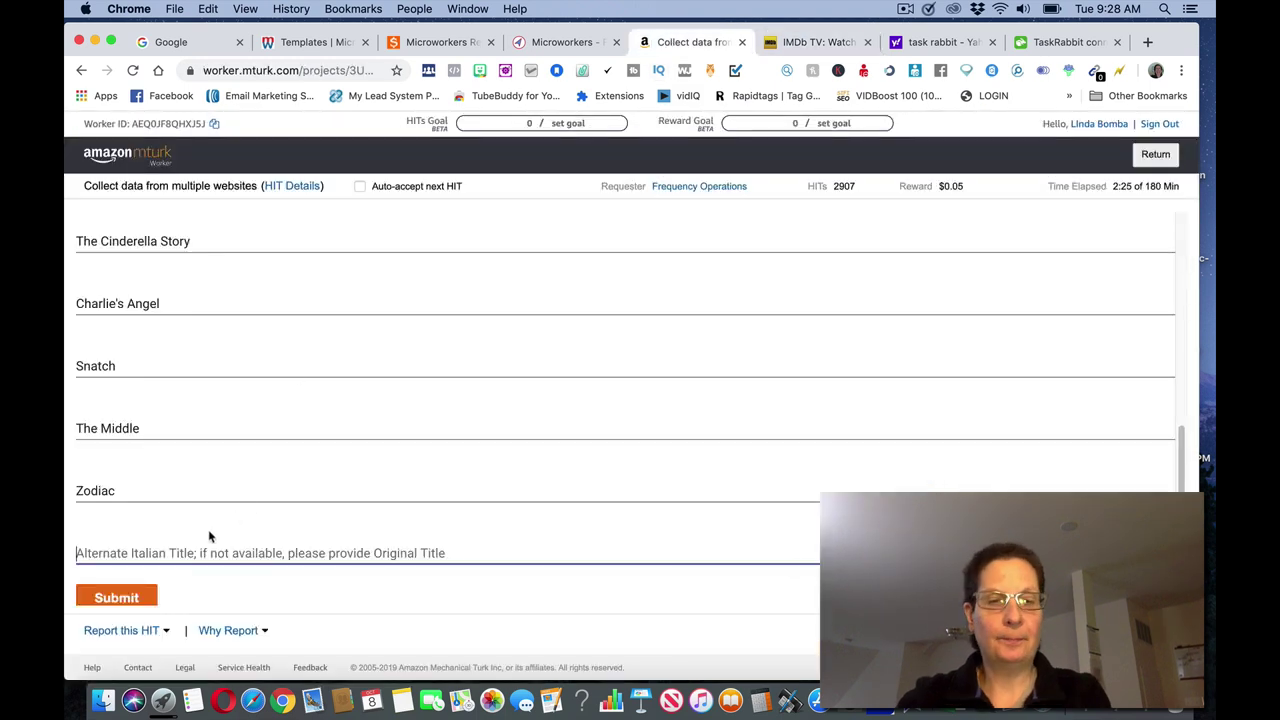
{"action": "type", "text": "Shutter Is"}
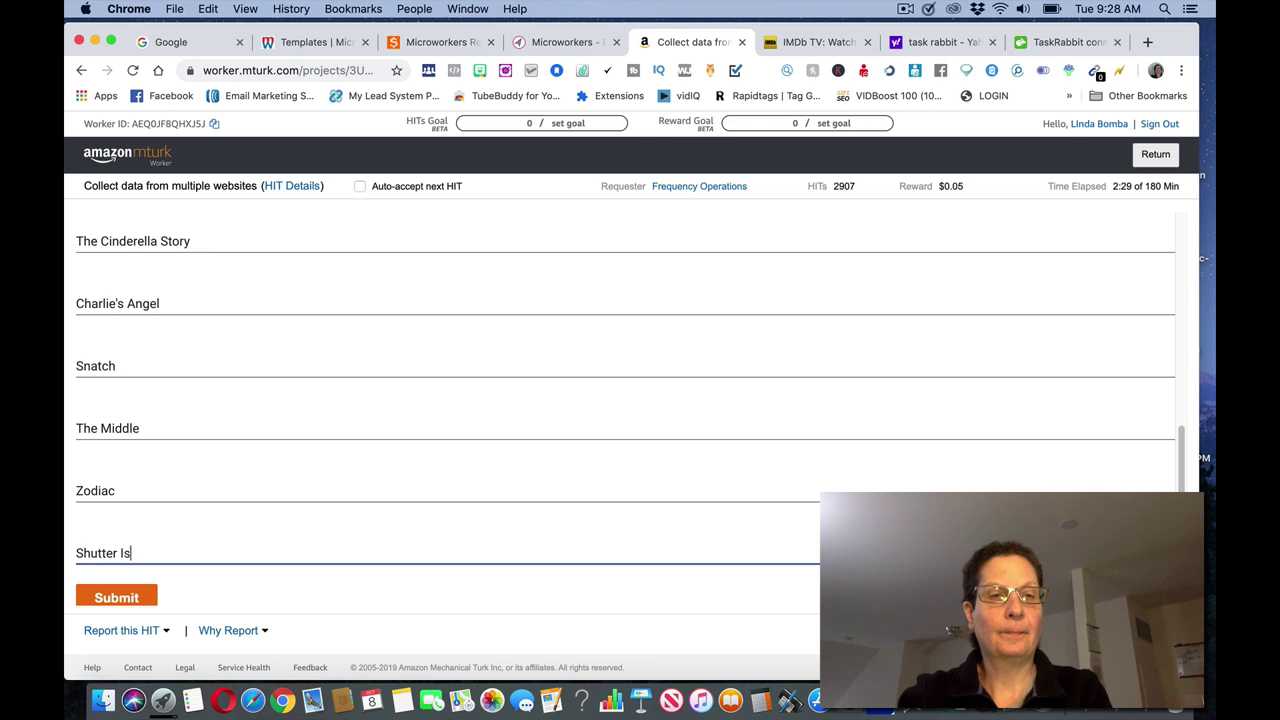
{"action": "type", "text": "land"}
{"action": "left_click", "coordinate": [116, 598]}
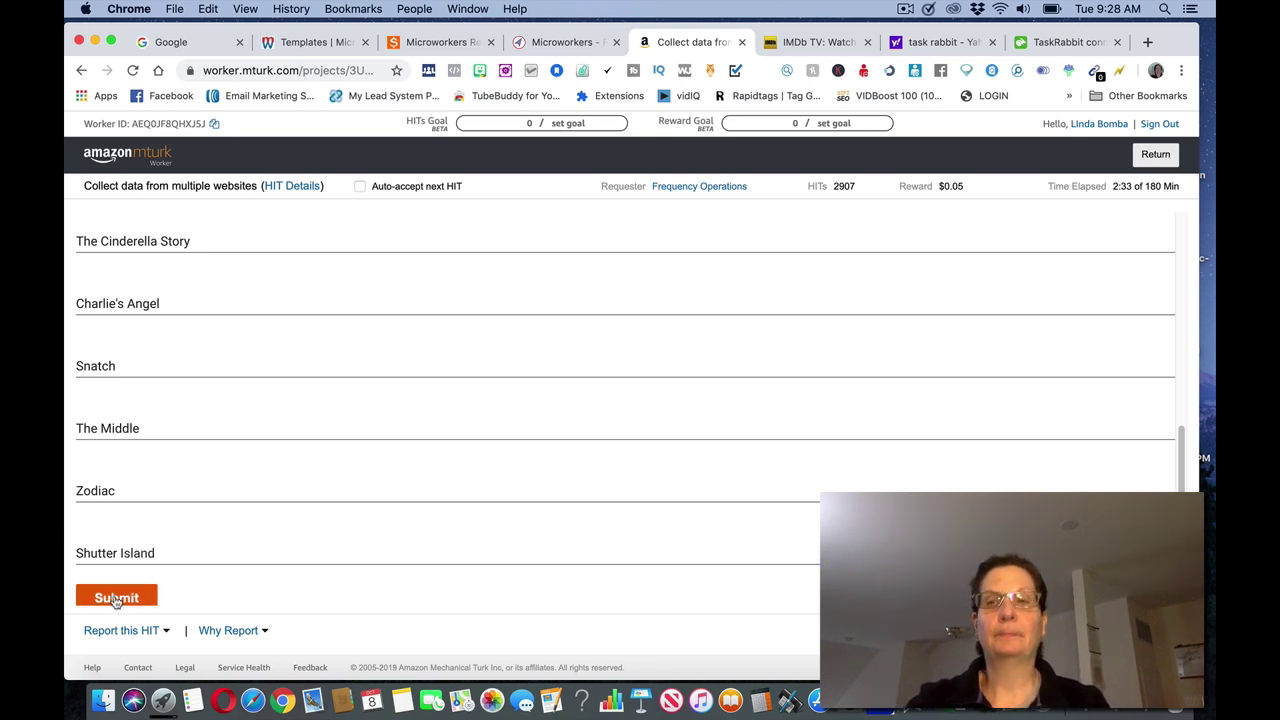
{"action": "scroll", "coordinate": [1190, 490], "scroll_direction": "down", "scroll_amount": 1}
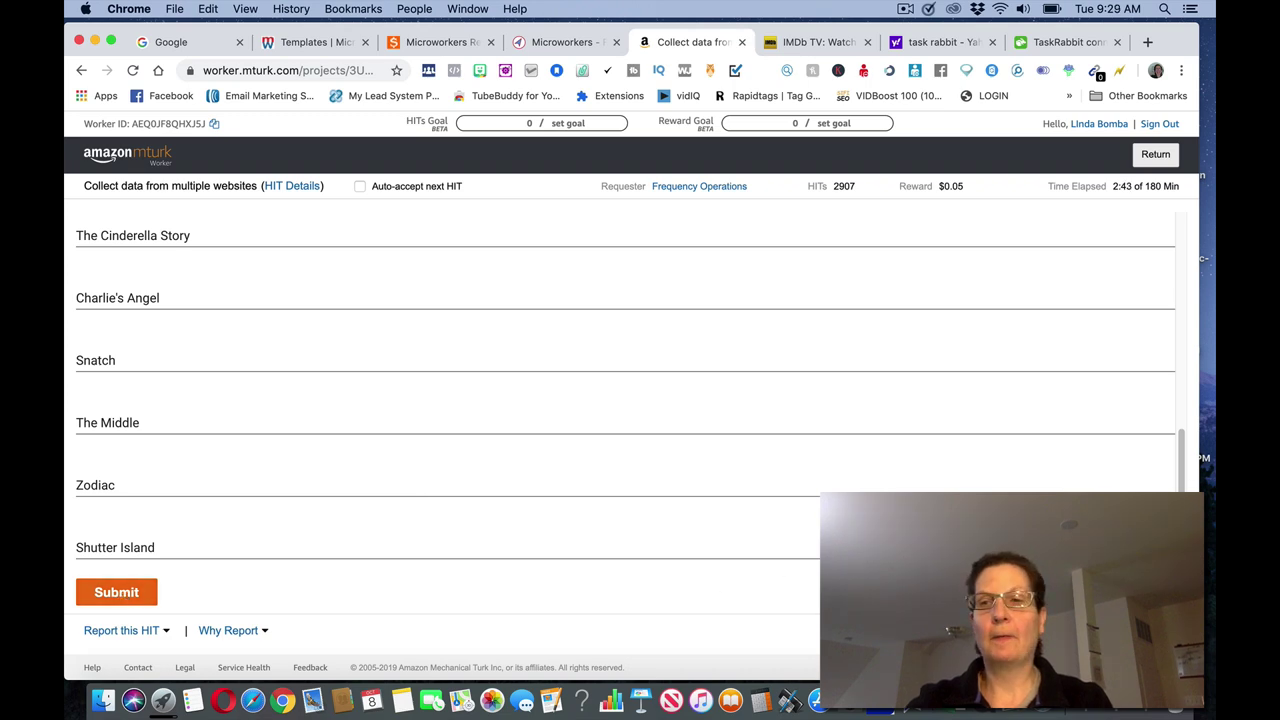
Review the HIT's instructions, required Wikimedia ID and publish date fields, and entered titles, comparing them with the IMDb TV listings
{"action": "scroll", "coordinate": [1188, 393], "scroll_direction": "up", "scroll_amount": 5}
{"action": "left_click_drag", "start_coordinate": [1188, 393], "coordinate": [1182, 323]}
{"action": "scroll", "coordinate": [573, 401], "scroll_direction": "up", "scroll_amount": 3}
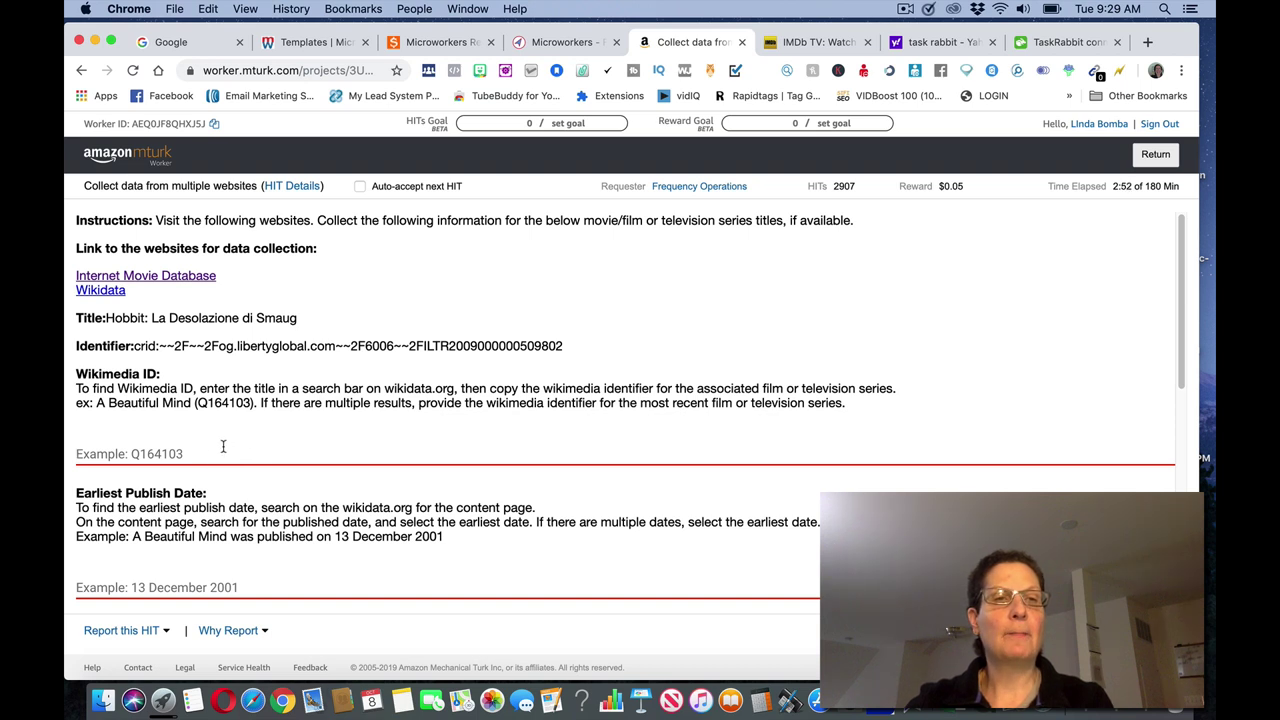
{"action": "left_click", "coordinate": [223, 446]}
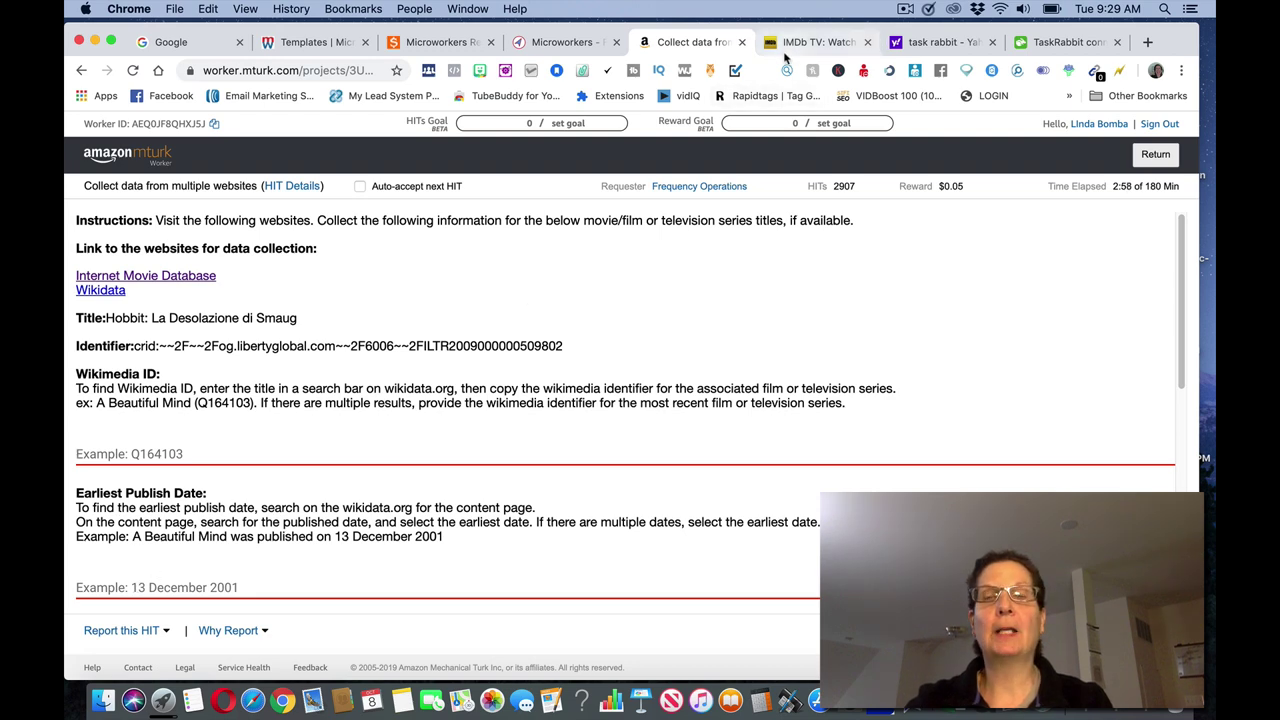
{"action": "left_click", "coordinate": [808, 42]}
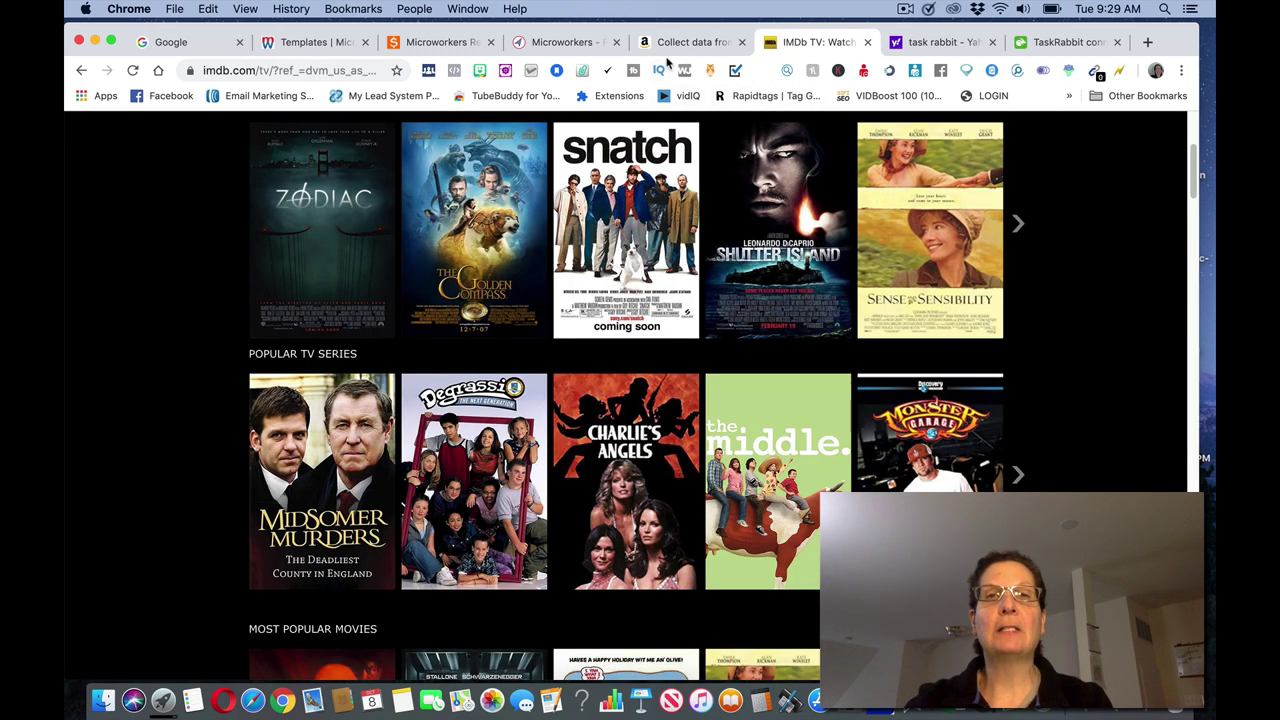
{"action": "left_click", "coordinate": [674, 42]}
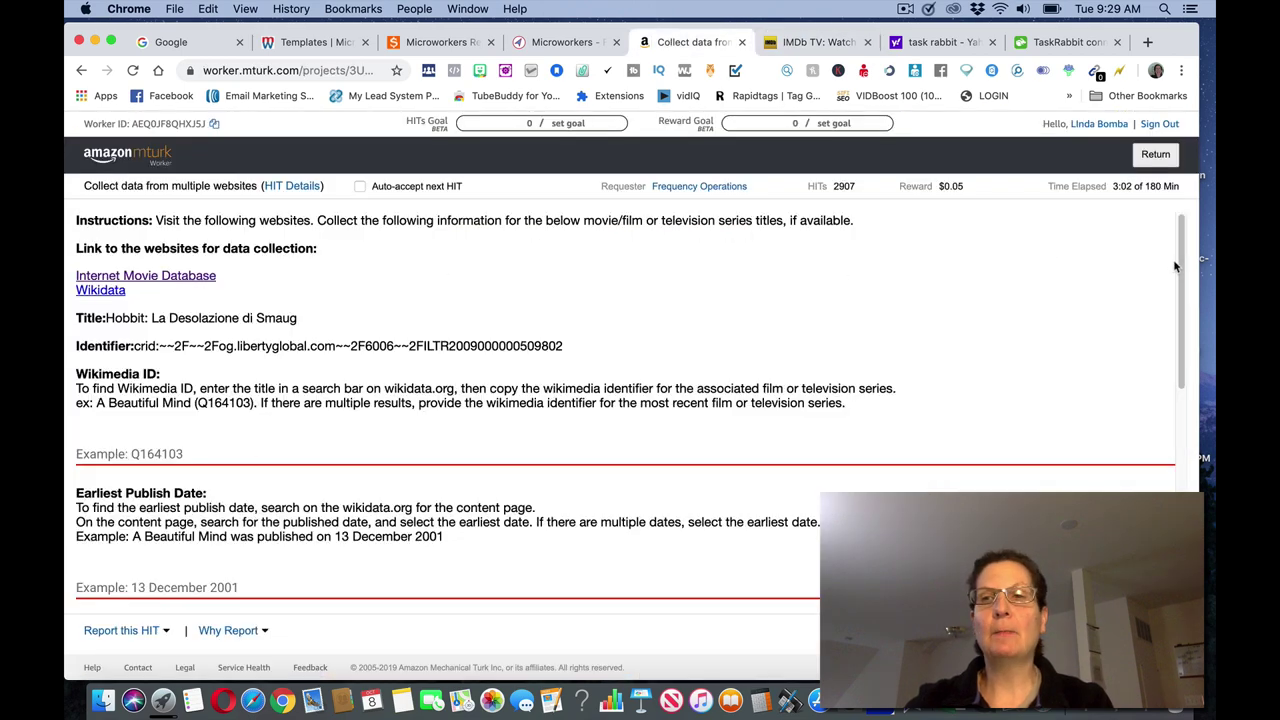
{"action": "scroll", "coordinate": [1175, 265], "scroll_direction": "down", "scroll_amount": 10}
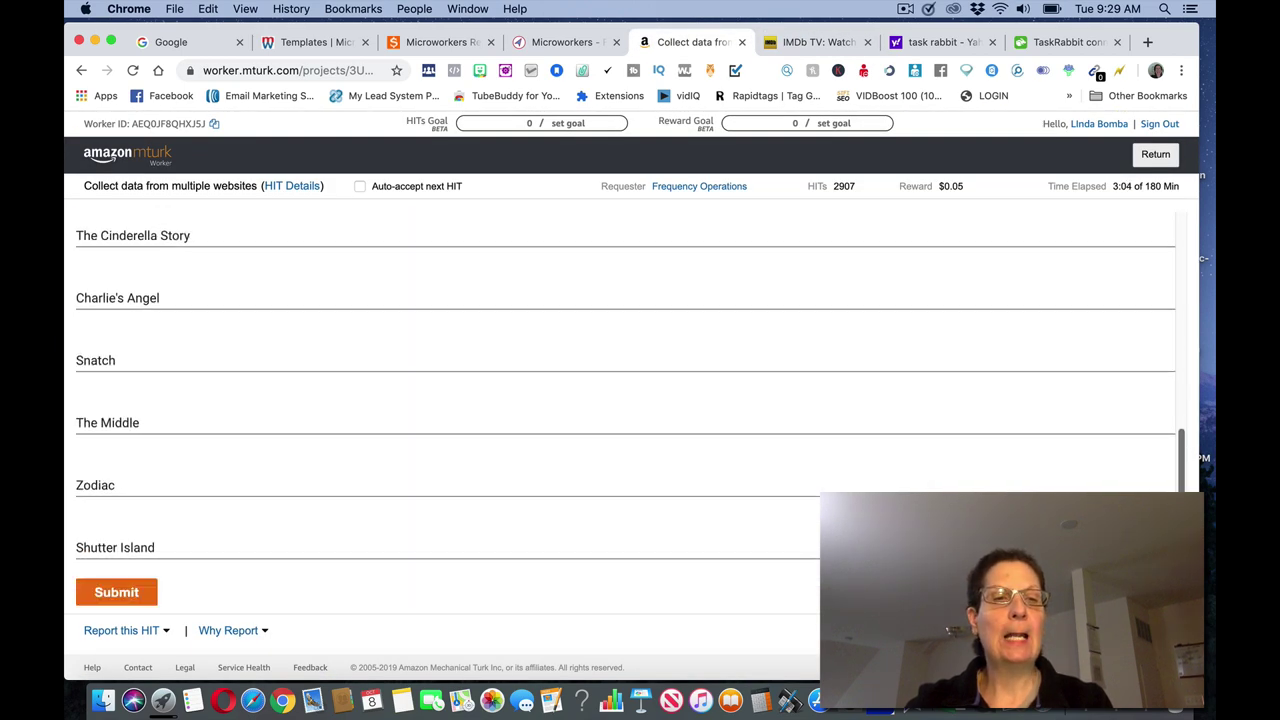
{"action": "left_click_drag", "start_coordinate": [1181, 462], "coordinate": [1180, 228]}
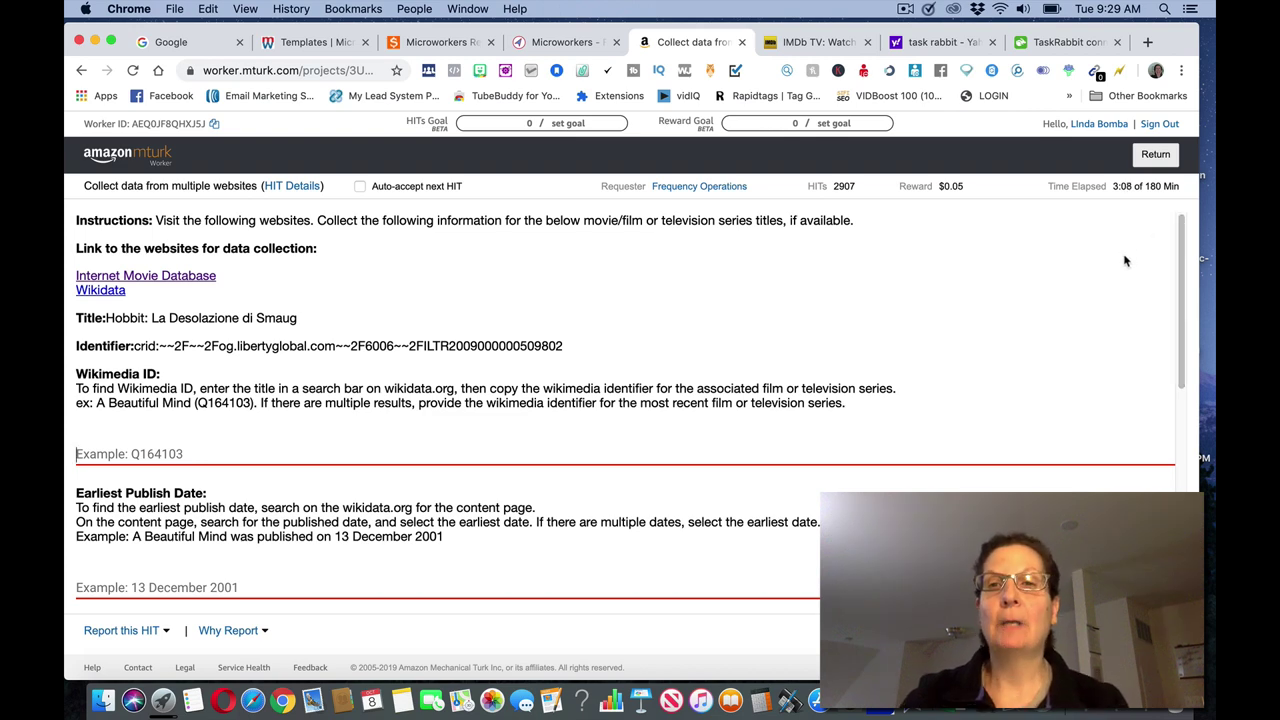
Return to the HIT list and request the all_hit_cvt qualification for Computer Vision Turk's "Spot Objects in Image" HIT
{"action": "left_click", "coordinate": [83, 72]}
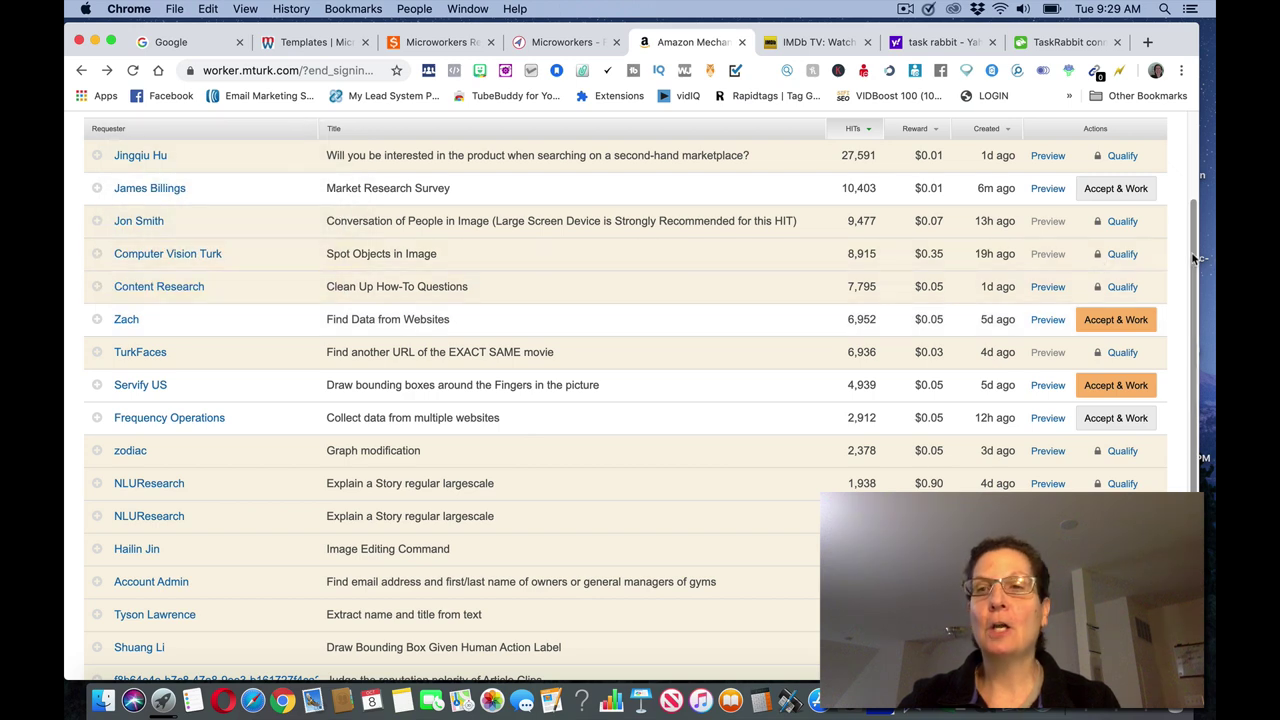
{"action": "scroll", "coordinate": [1130, 250], "scroll_direction": "up", "scroll_amount": 1}
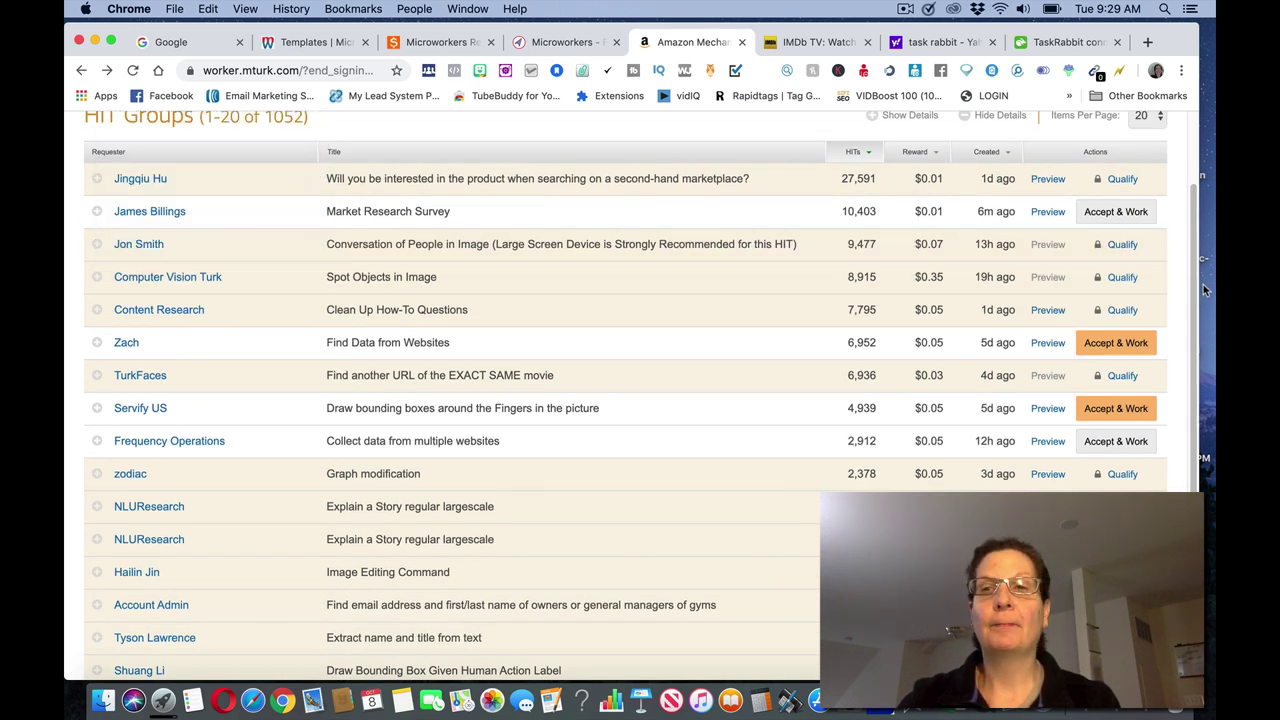
{"action": "left_click", "coordinate": [1115, 278]}
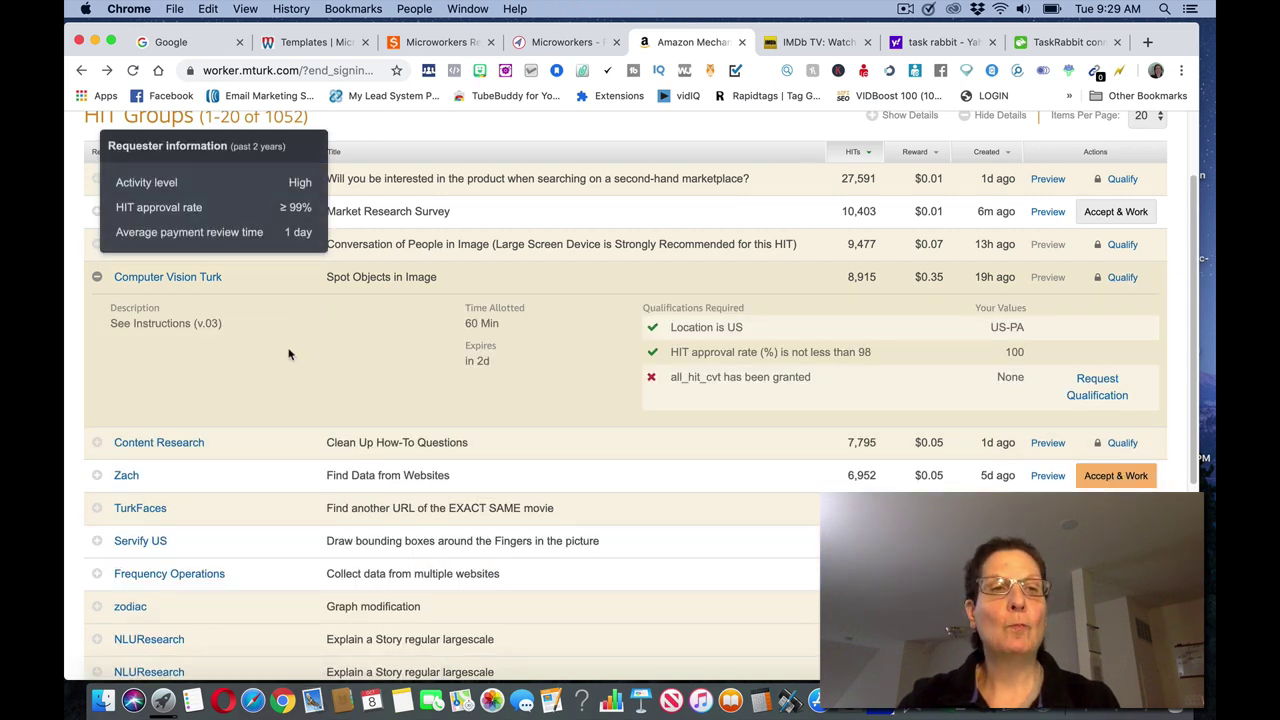
{"action": "left_click", "coordinate": [1092, 394]}
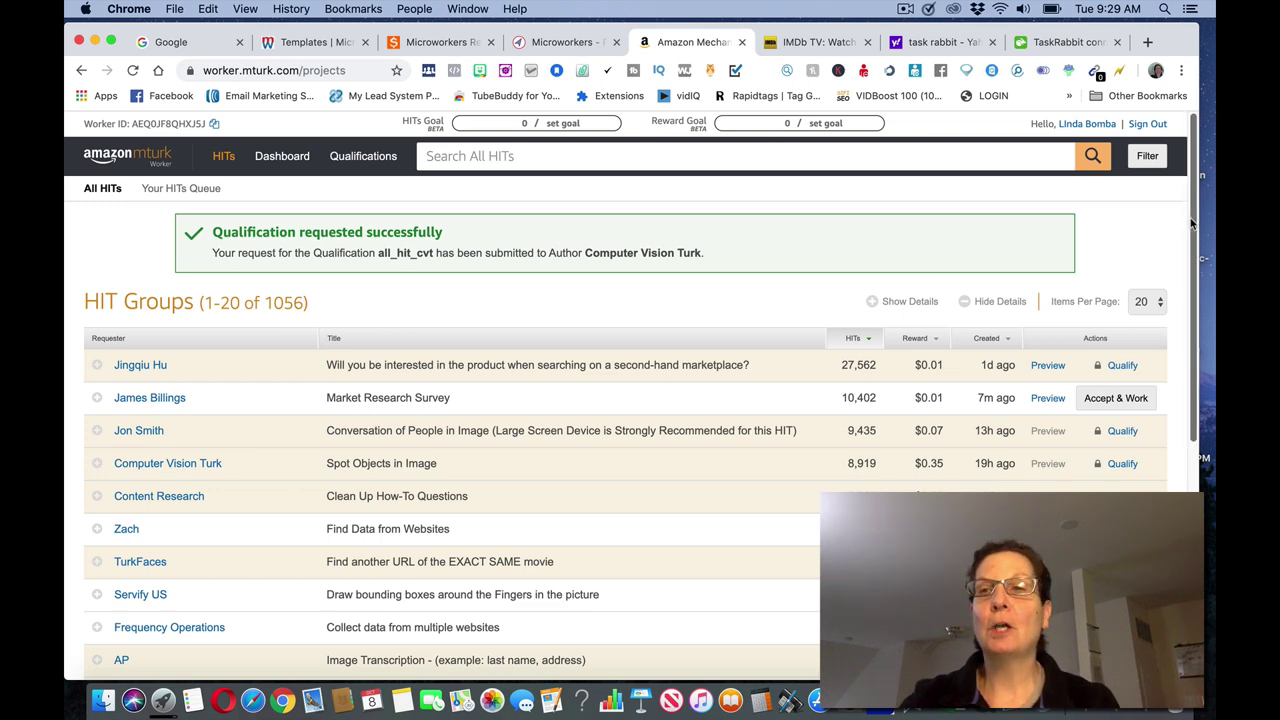
{"action": "scroll", "coordinate": [1190, 240], "scroll_direction": "down", "scroll_amount": 2}
{"action": "left_click_drag", "start_coordinate": [1190, 240], "coordinate": [1192, 202]}
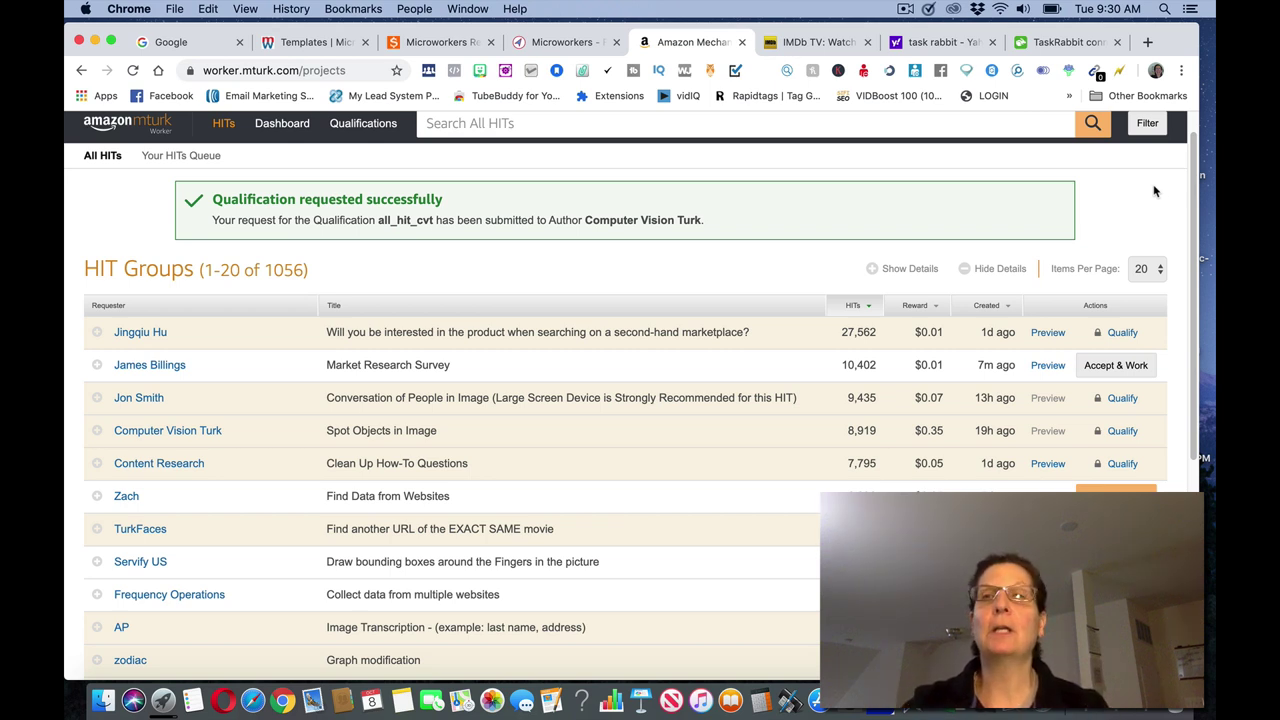
Switch to TaskRabbit, search for running errands, and open the Run Errands task form to review its sections
{"action": "left_click", "coordinate": [1036, 43]}
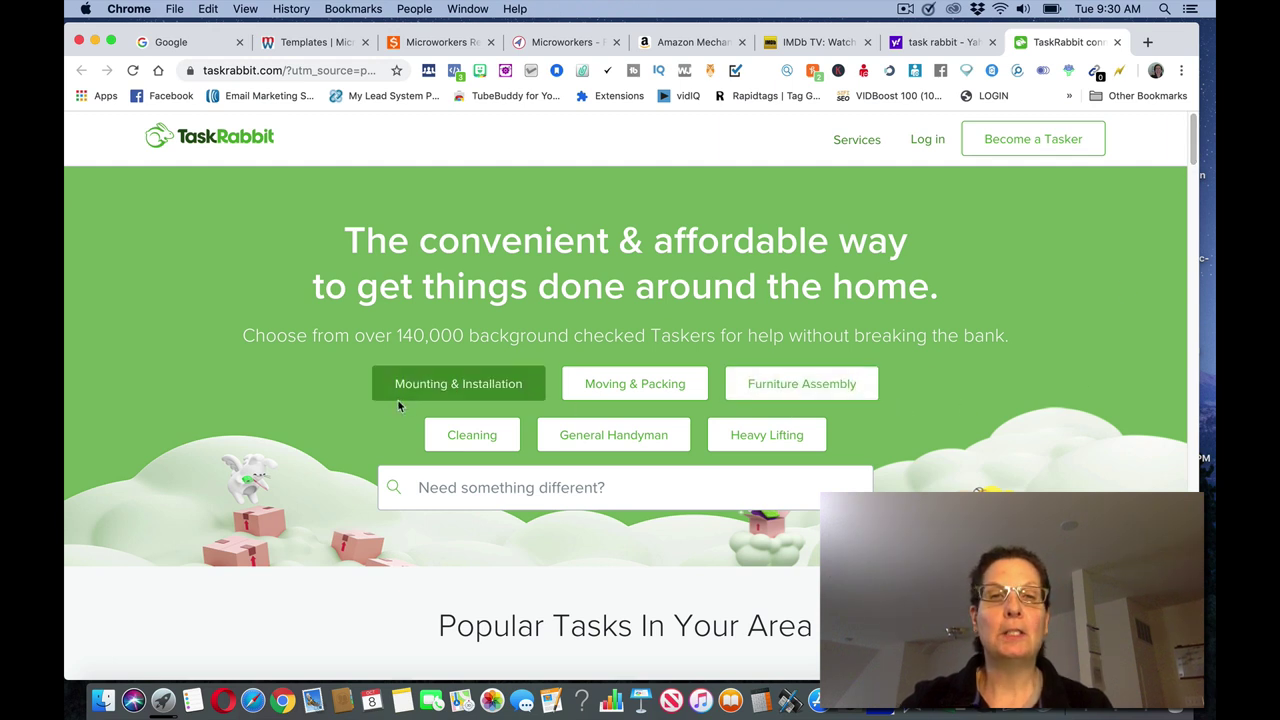
{"action": "left_click", "coordinate": [475, 489]}
{"action": "type", "text": "r"}
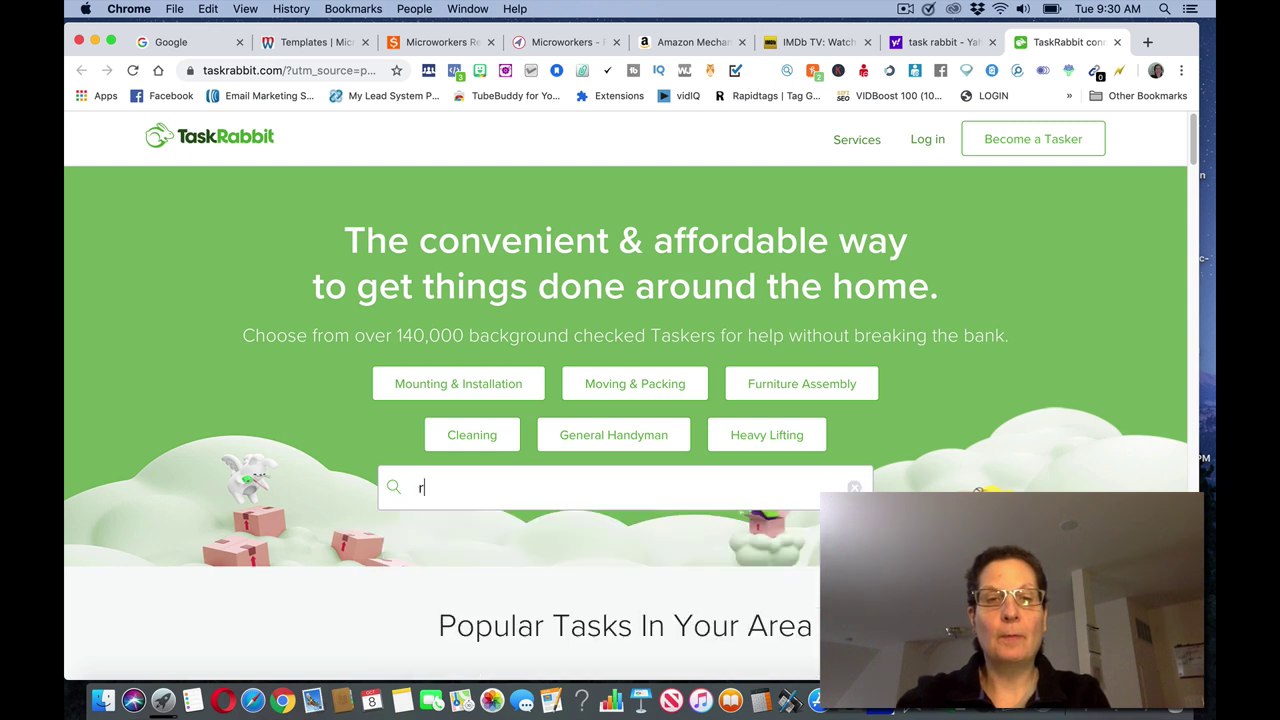
{"action": "type", "text": "unning erran"}
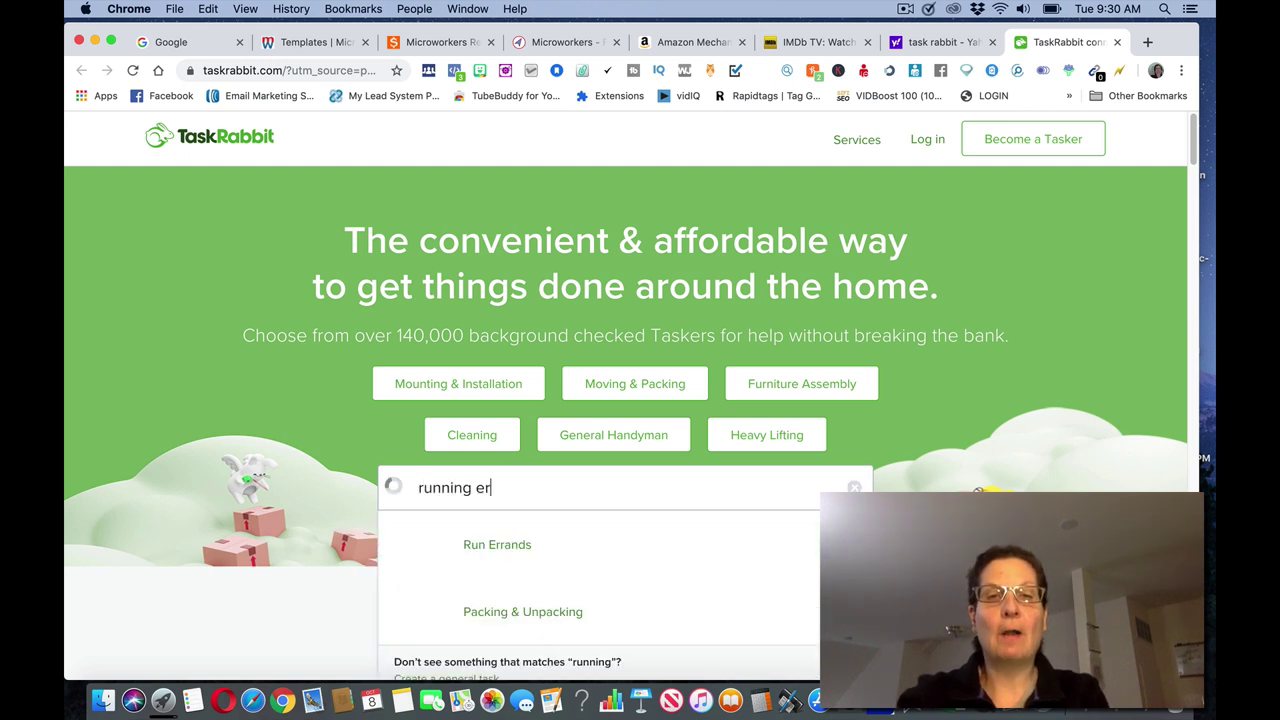
{"action": "left_click", "coordinate": [485, 546]}
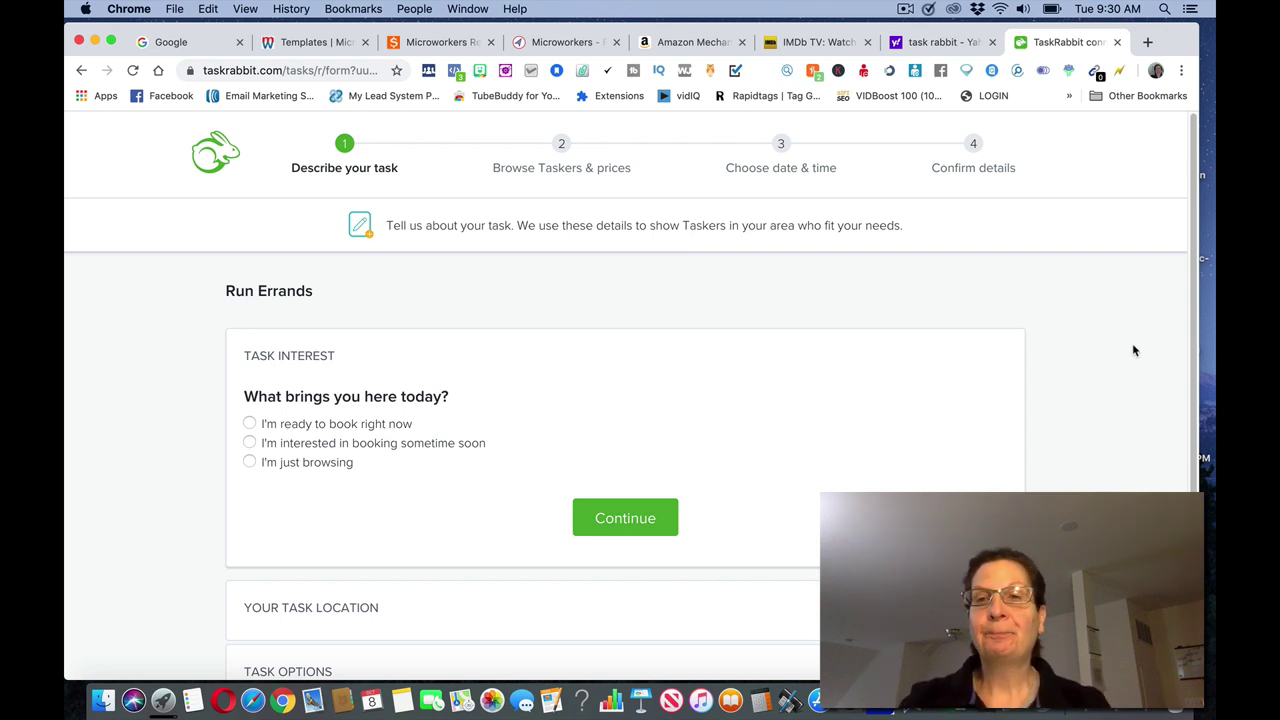
{"action": "left_click_drag", "start_coordinate": [1191, 279], "coordinate": [1190, 331]}
{"action": "scroll", "coordinate": [1188, 331], "scroll_direction": "down", "scroll_amount": 2}
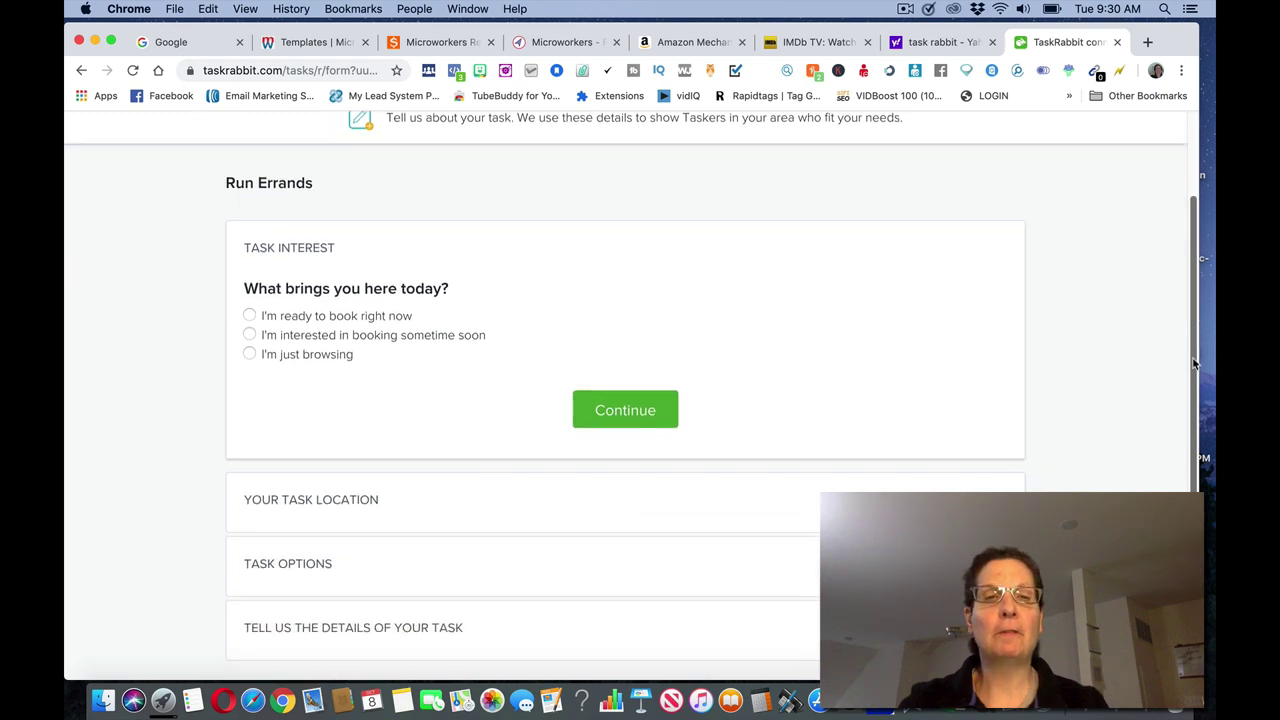
{"action": "scroll", "coordinate": [1186, 331], "scroll_direction": "up", "scroll_amount": 5}
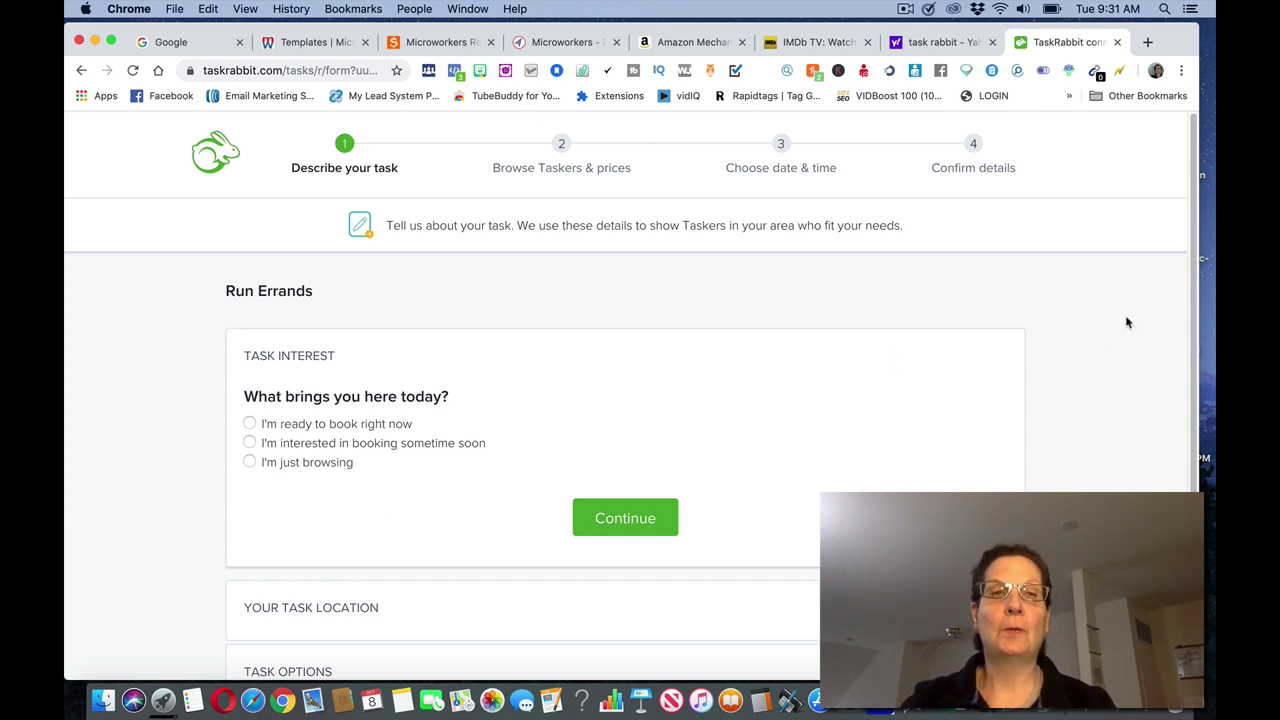
{"action": "left_click_drag", "start_coordinate": [1192, 270], "coordinate": [1177, 240]}
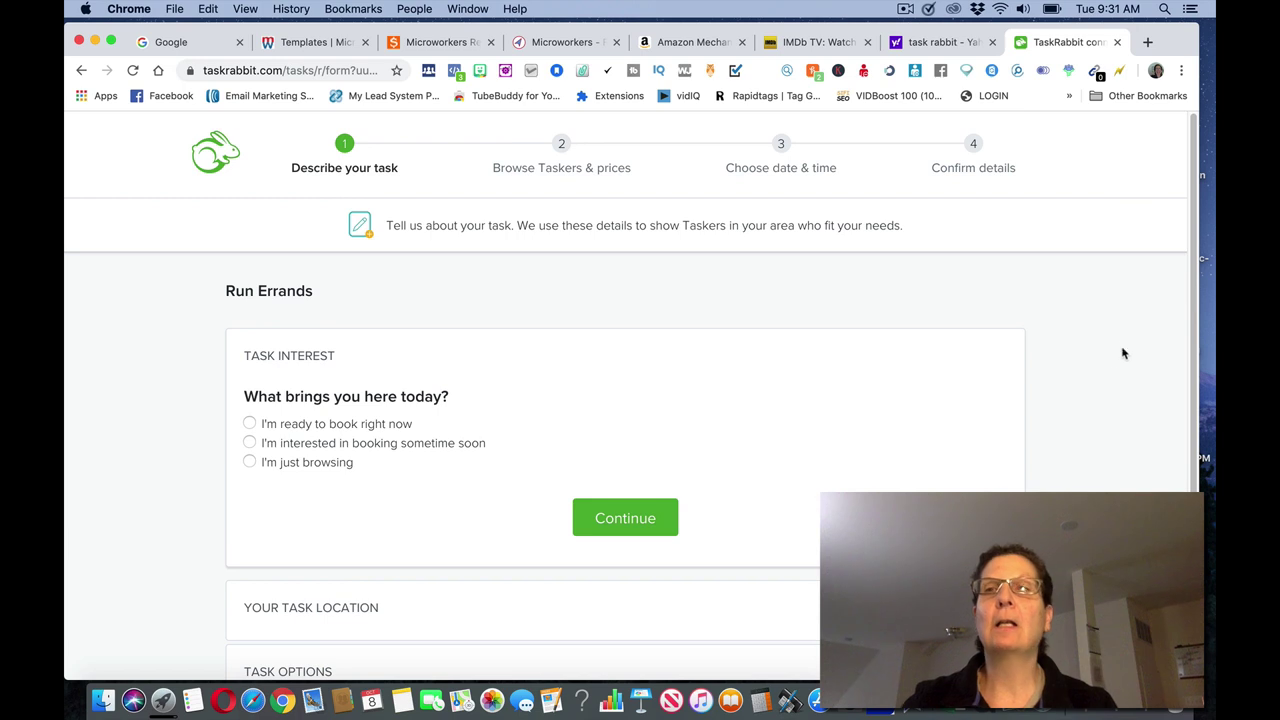